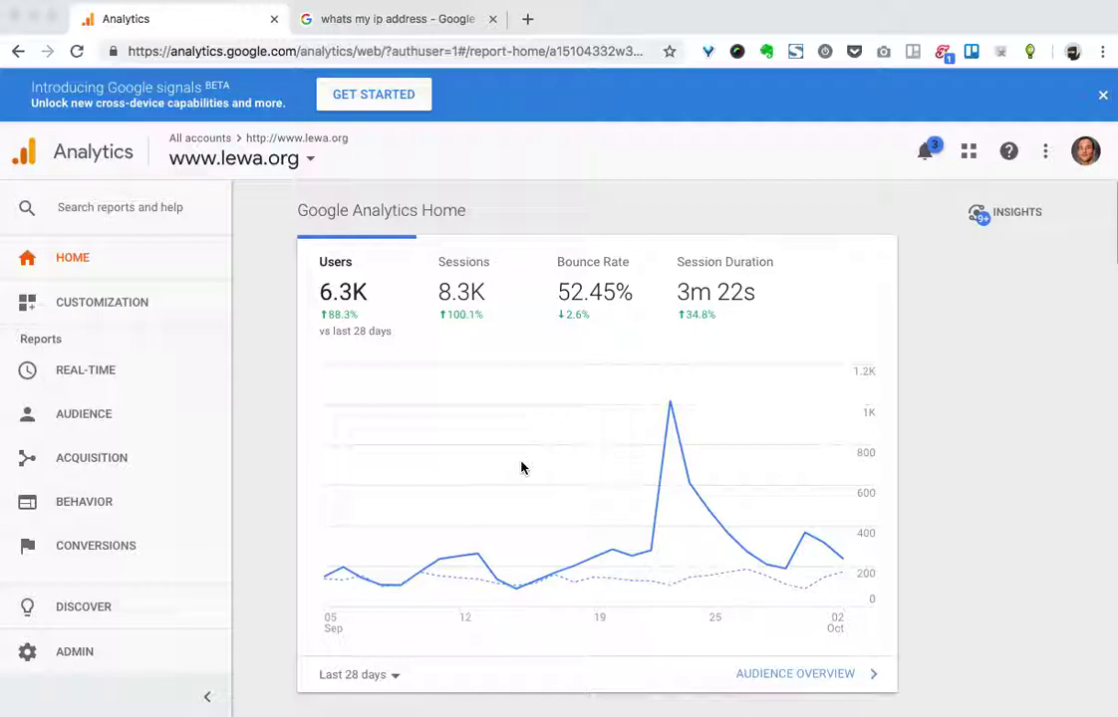
Step: Open the Google Analytics Admin settings page
{"action": "scroll", "coordinate": [523, 467], "scroll_direction": "down", "scroll_amount": 2}
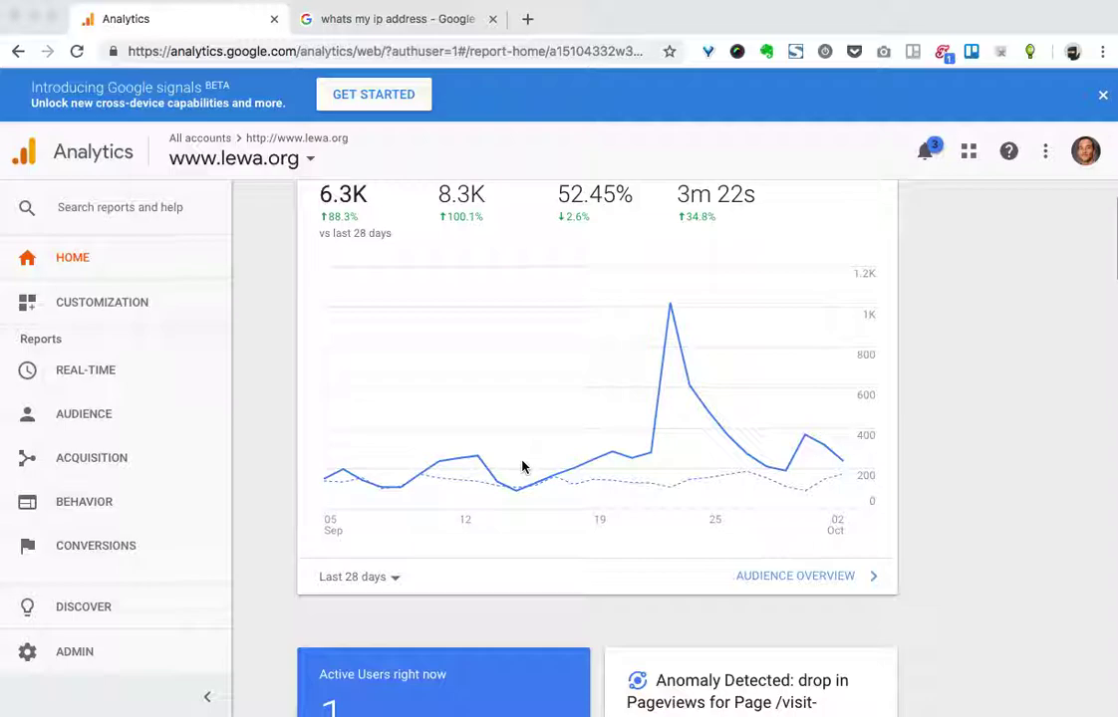
{"action": "scroll", "coordinate": [417, 444], "scroll_direction": "up", "scroll_amount": 2}
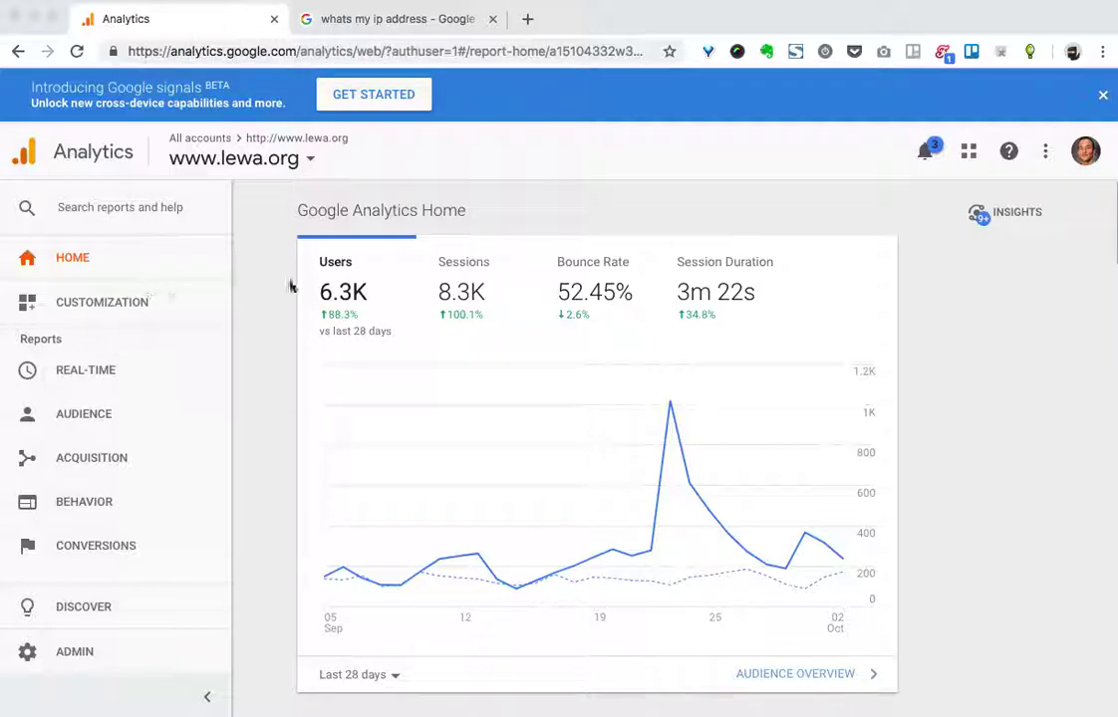
{"action": "left_click", "coordinate": [332, 52]}
{"action": "left_click", "coordinate": [232, 282]}
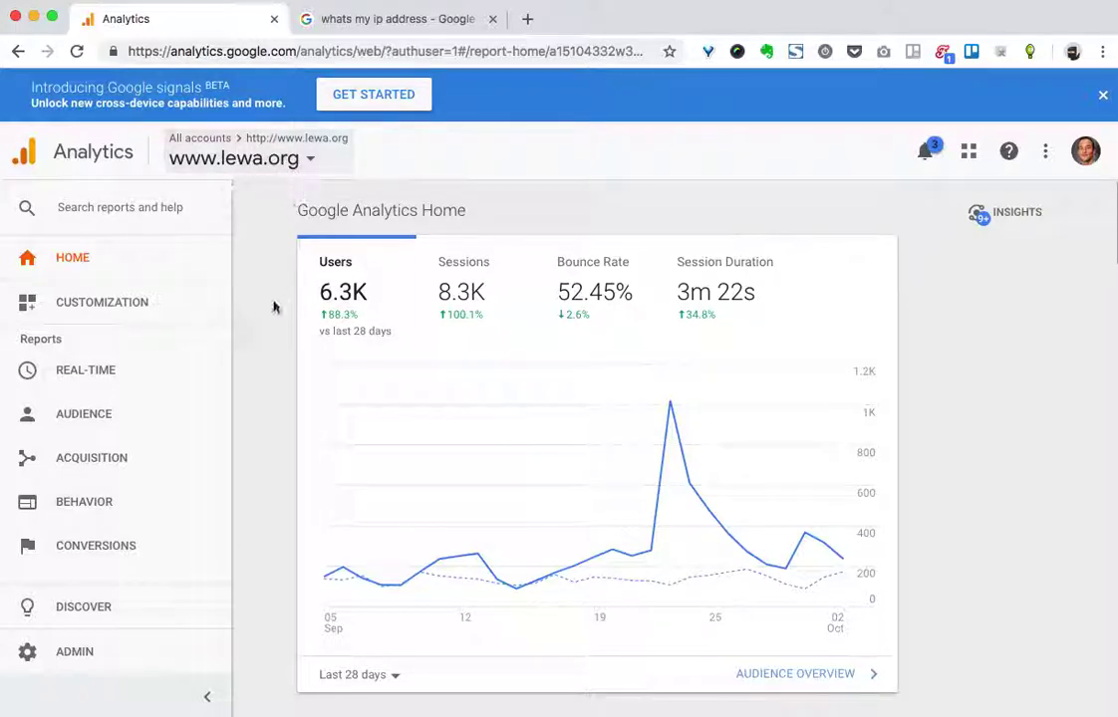
{"action": "left_click", "coordinate": [73, 653]}
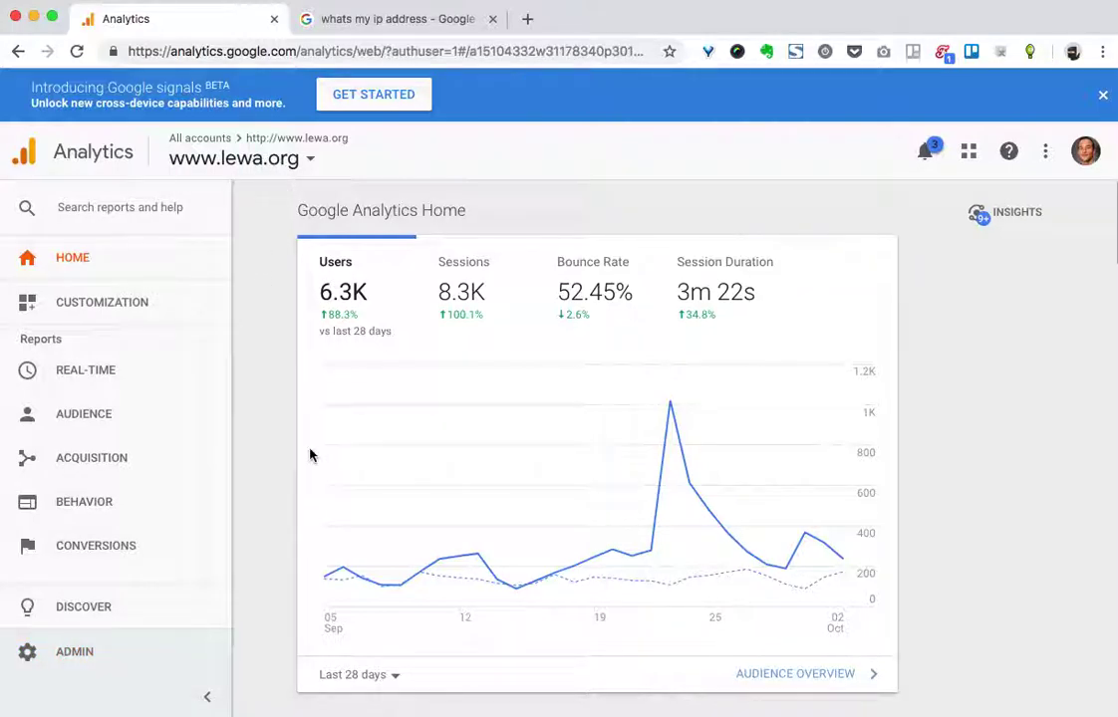
{"action": "left_click", "coordinate": [74, 653]}
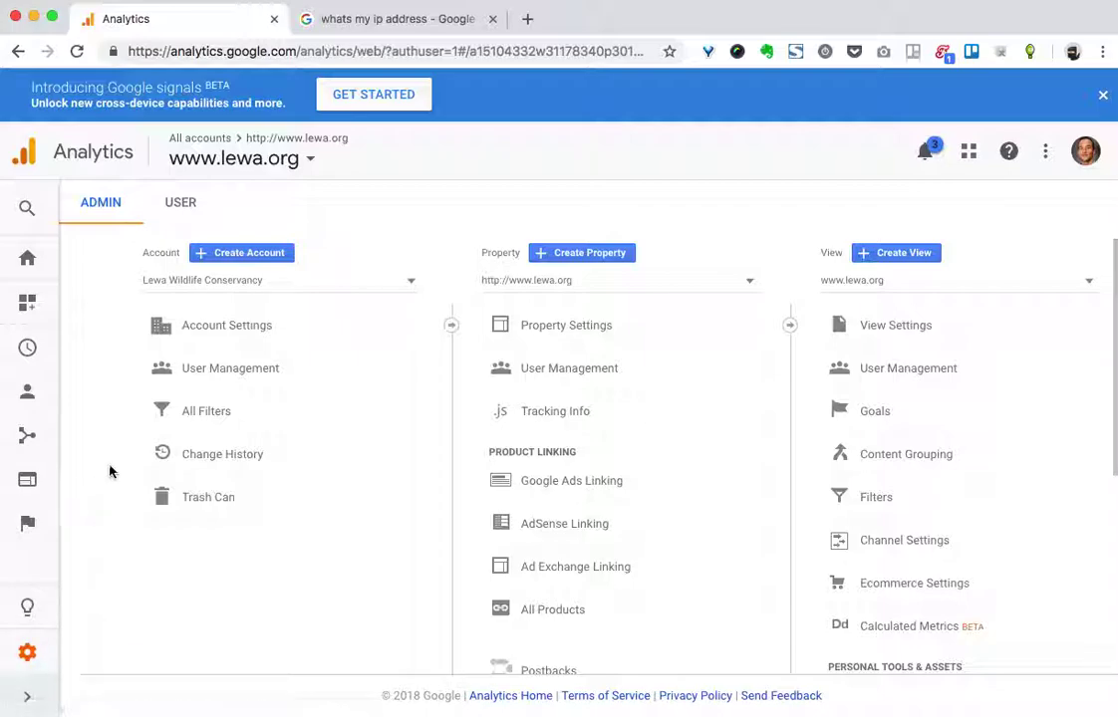
Step: Switch the Admin view to the Mittun Websites 2018 account
{"action": "left_click", "coordinate": [255, 288]}
{"action": "scroll", "coordinate": [203, 477], "scroll_direction": "down", "scroll_amount": 2}
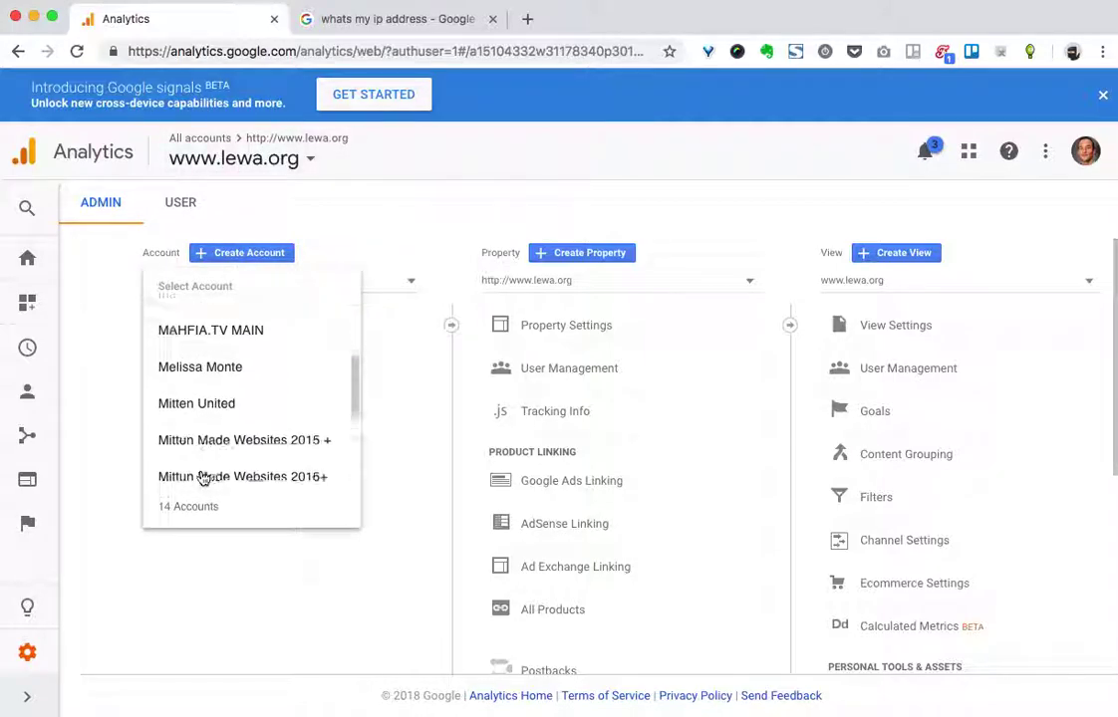
{"action": "scroll", "coordinate": [203, 479], "scroll_direction": "down", "scroll_amount": 4}
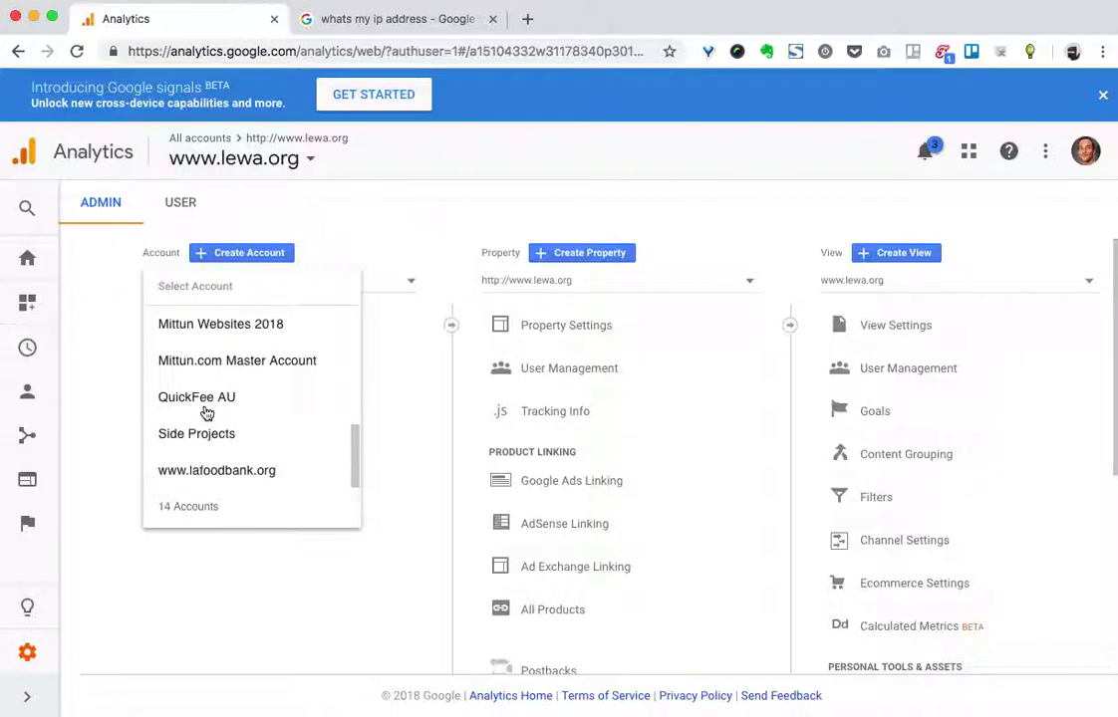
{"action": "scroll", "coordinate": [212, 427], "scroll_direction": "up", "scroll_amount": 2}
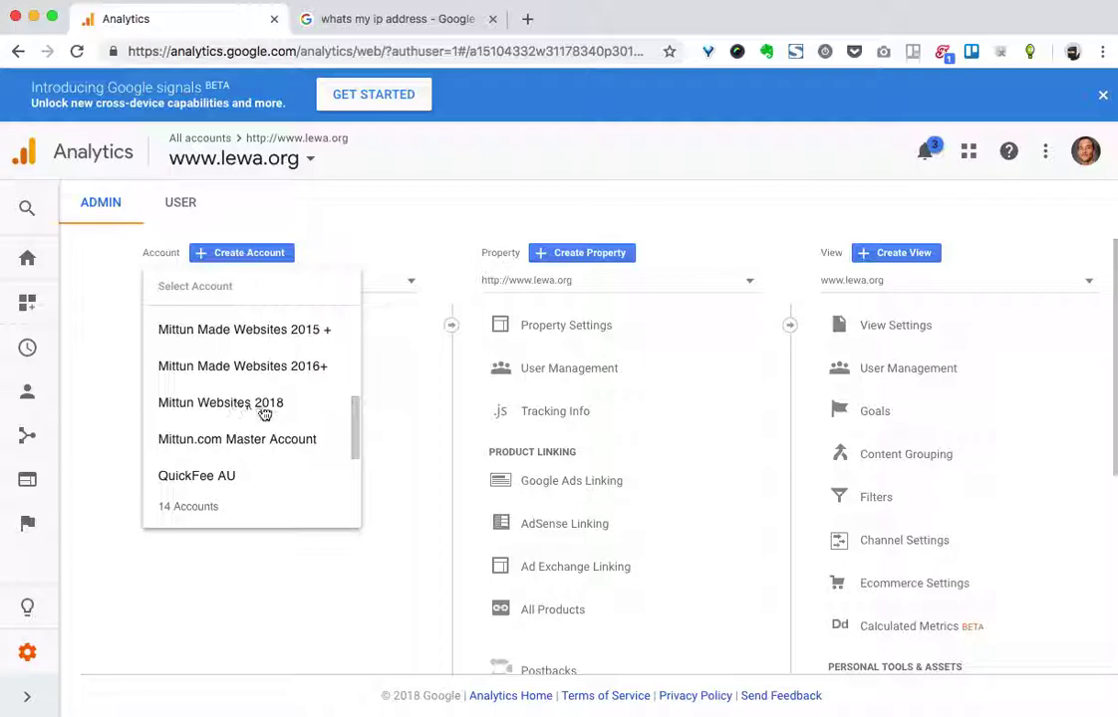
{"action": "left_click", "coordinate": [256, 404]}
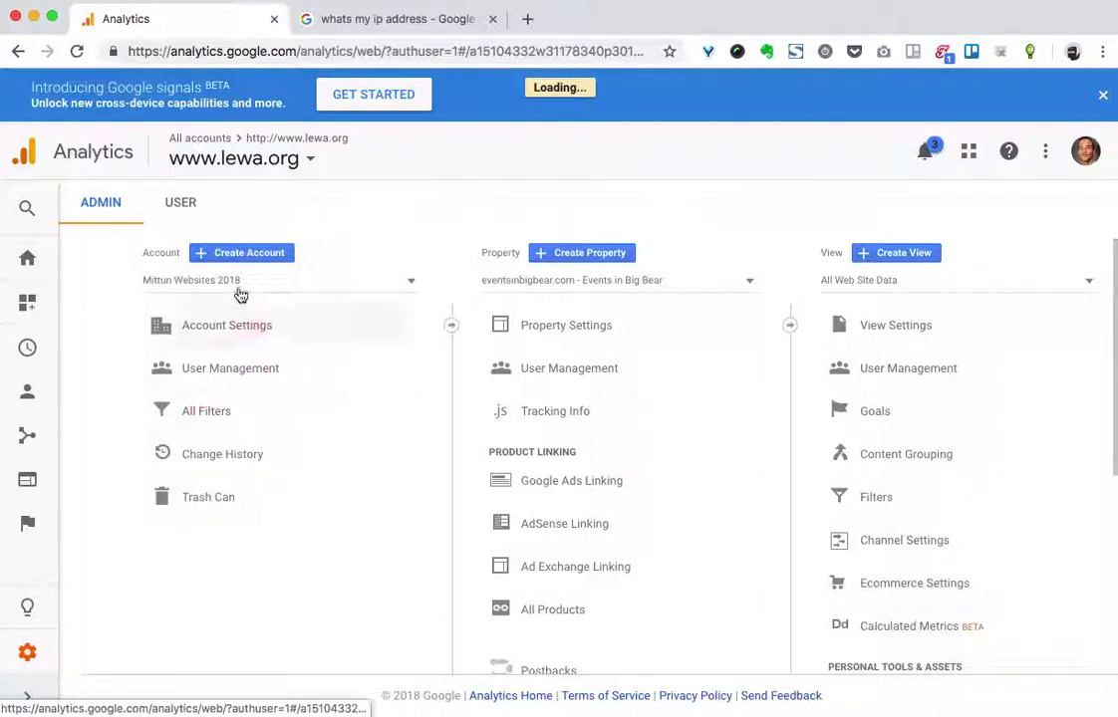
Step: Check the eventsinbigbear.com property settings and property list, then close them unchanged
{"action": "left_click", "coordinate": [588, 284]}
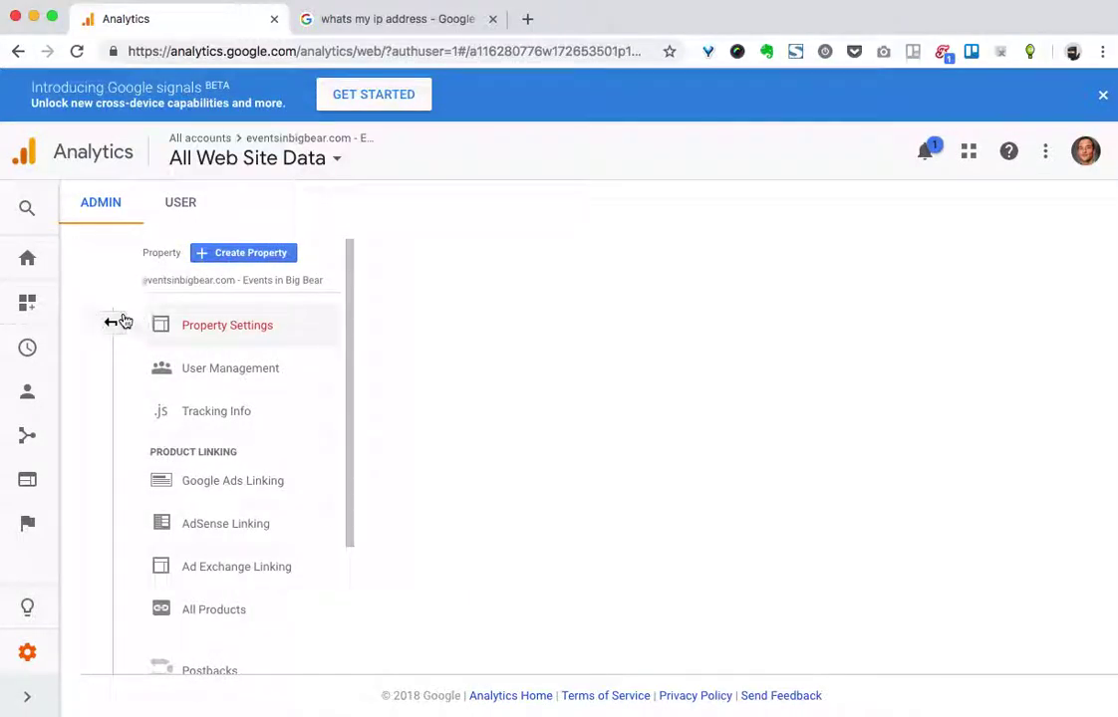
{"action": "left_click", "coordinate": [111, 321]}
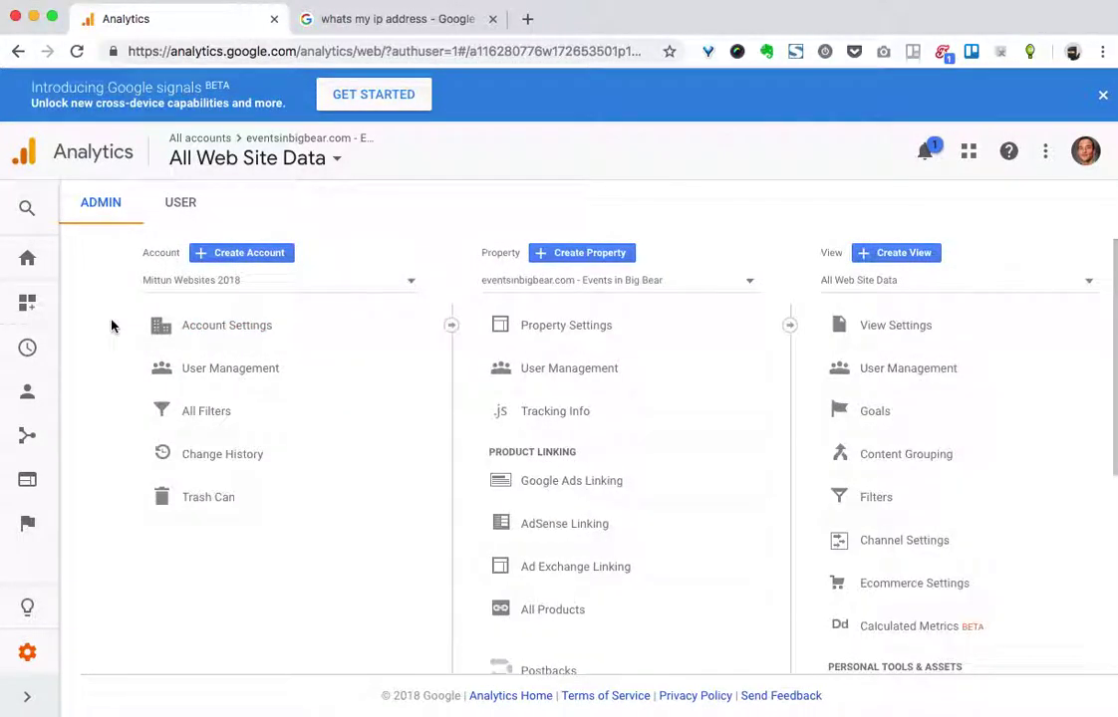
{"action": "left_click", "coordinate": [629, 283]}
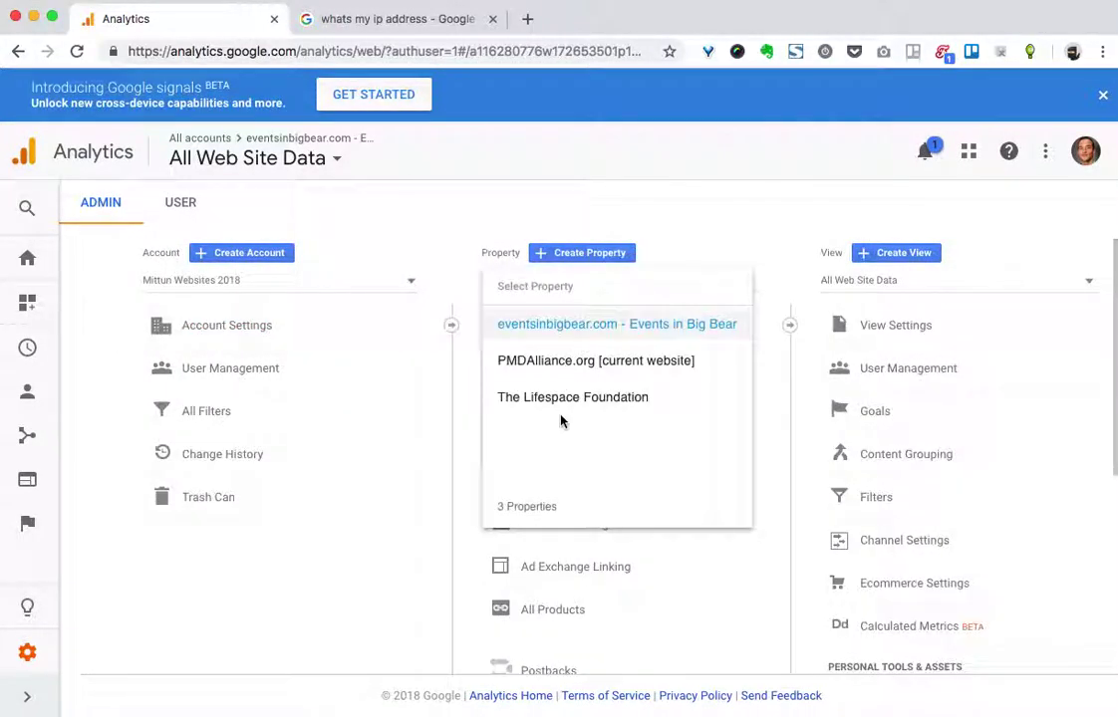
{"action": "left_click", "coordinate": [397, 192]}
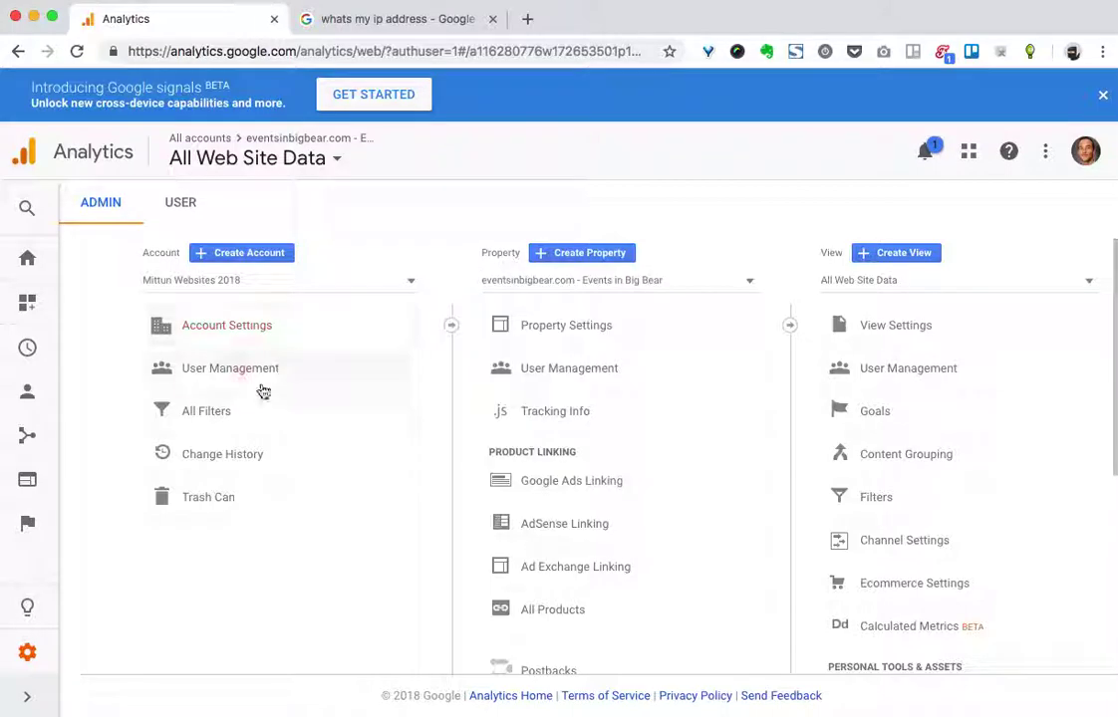
Step: Switch to the Lewa Wildlife Conservancy account and begin a new filter from All Filters
{"action": "left_click", "coordinate": [239, 284]}
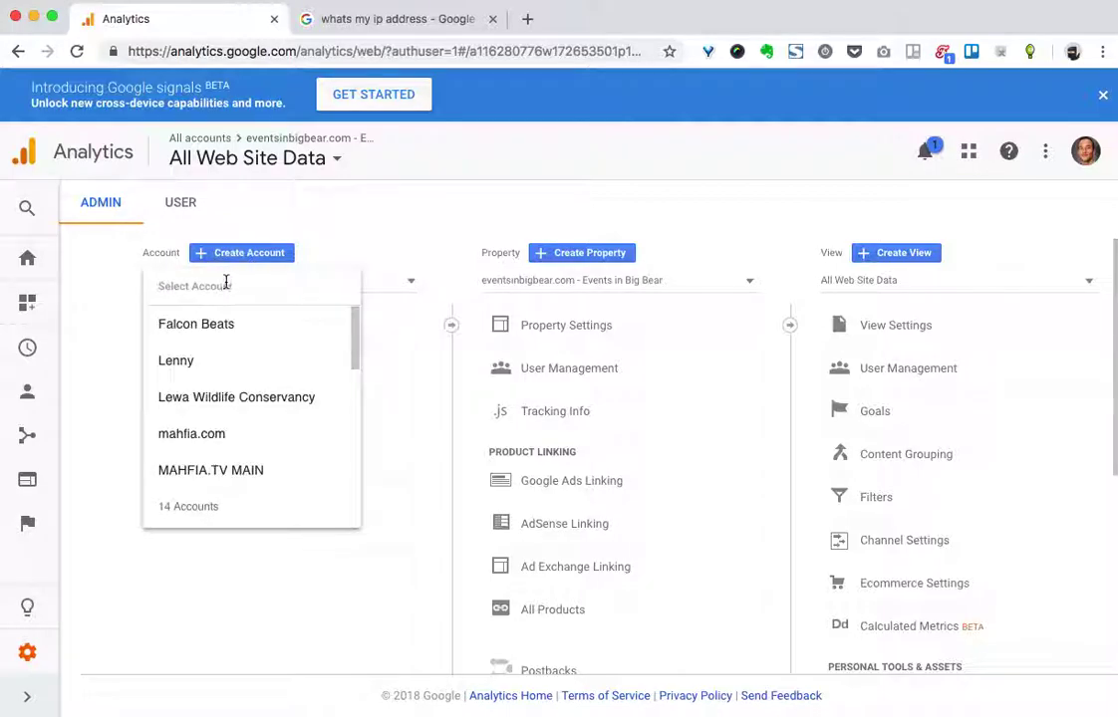
{"action": "scroll", "coordinate": [214, 424], "scroll_direction": "down", "scroll_amount": 1}
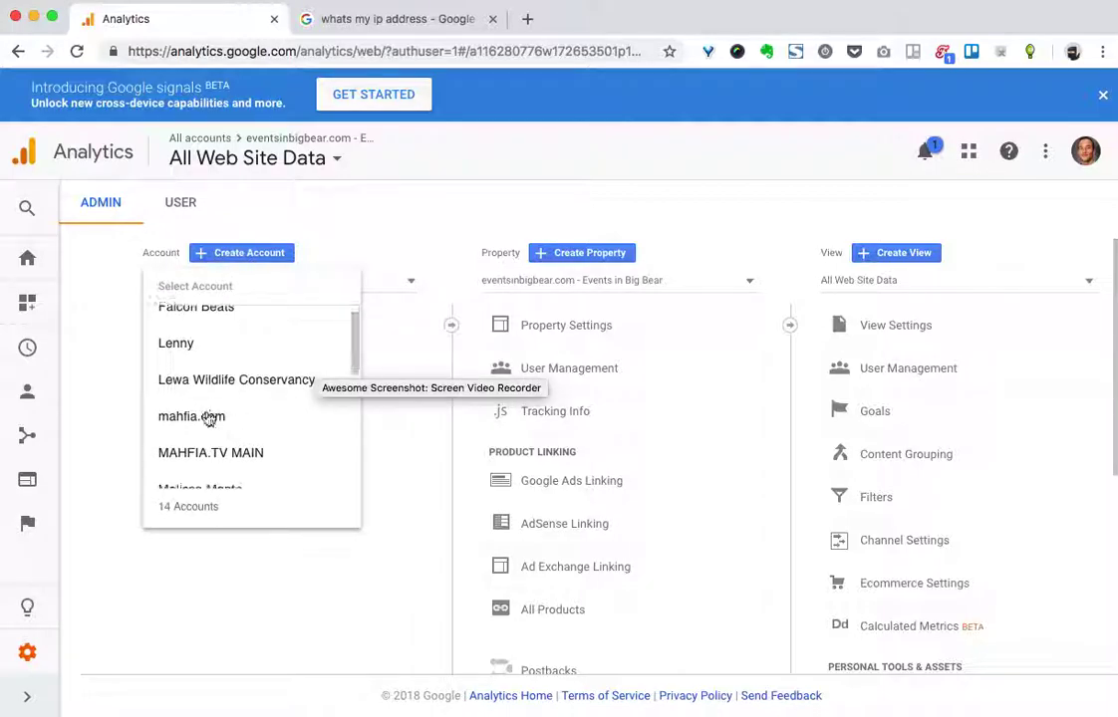
{"action": "left_click", "coordinate": [209, 386]}
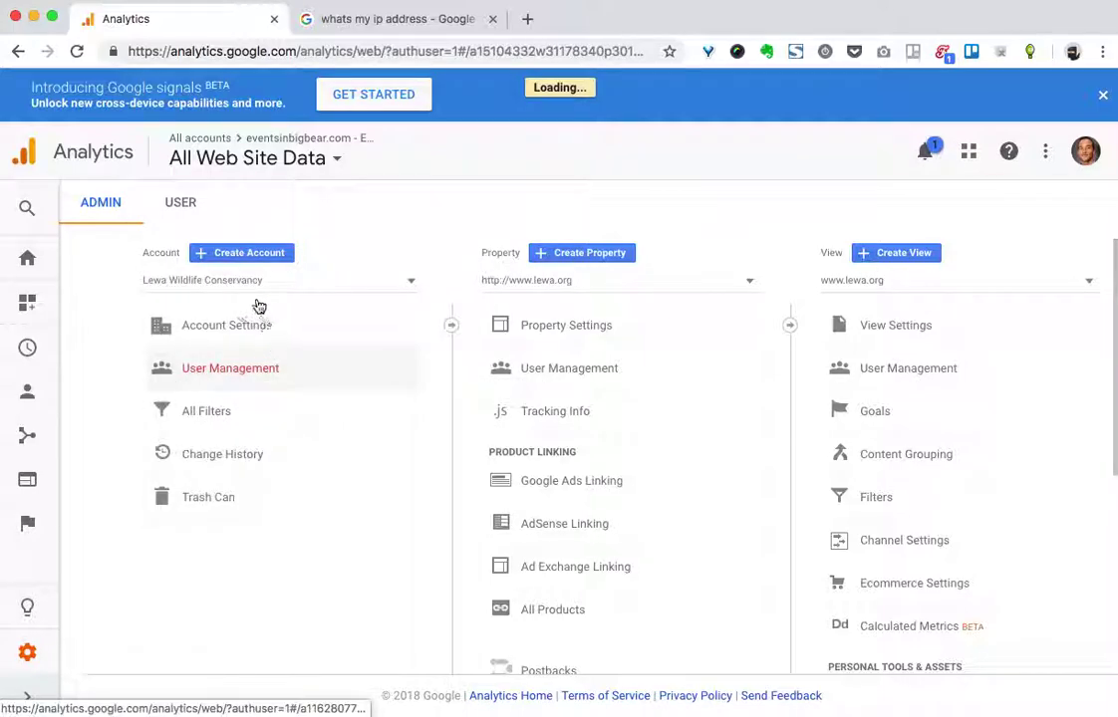
{"action": "left_click", "coordinate": [210, 417]}
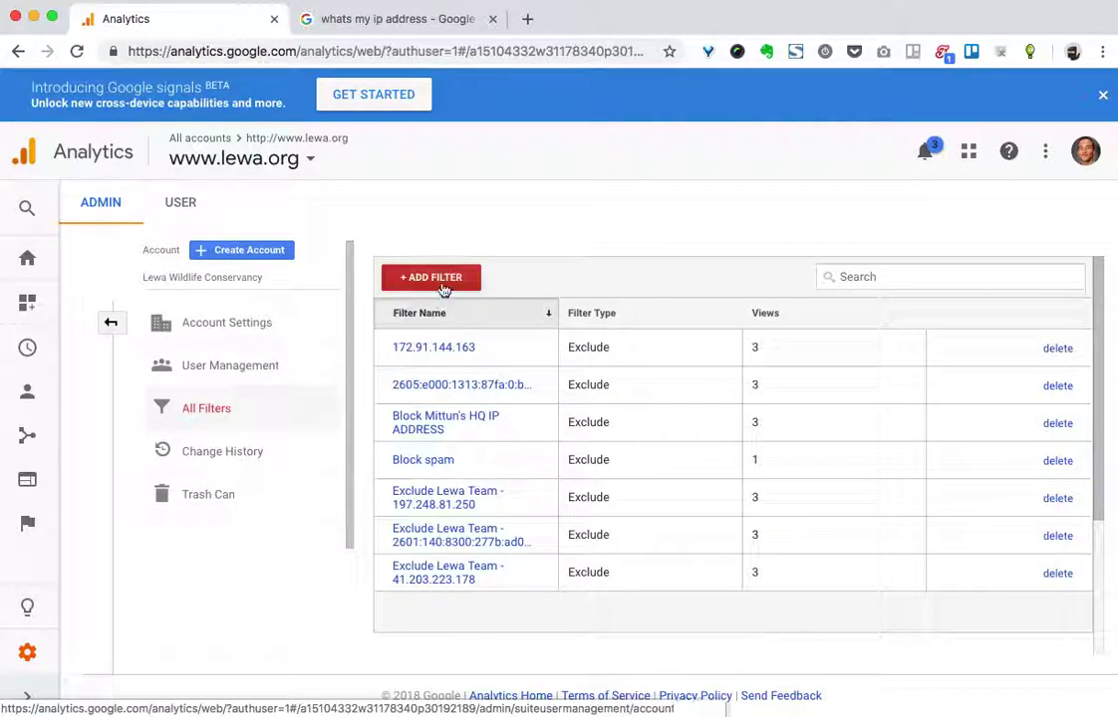
{"action": "left_click", "coordinate": [450, 281]}
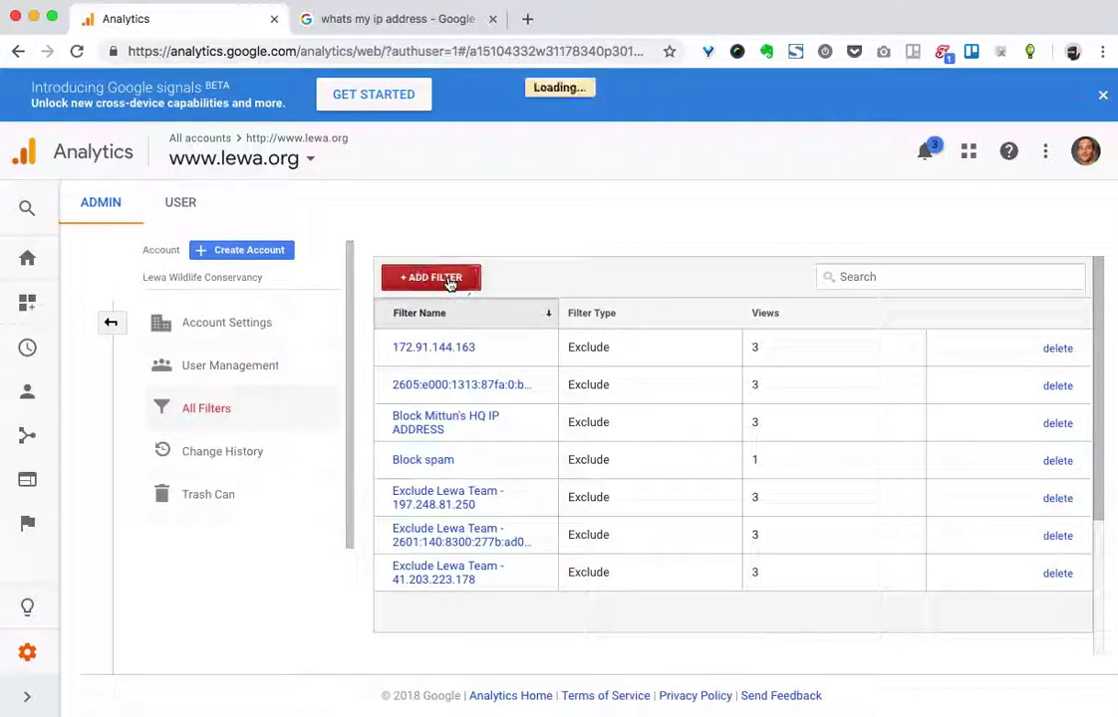
{"action": "left_click", "coordinate": [405, 354]}
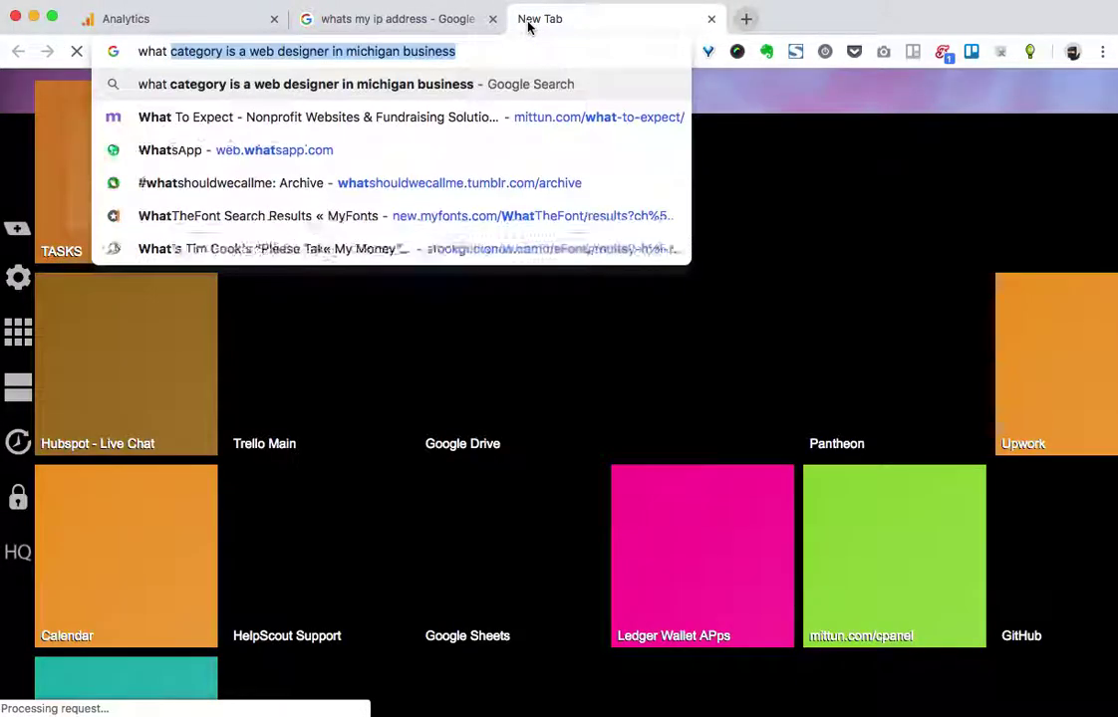
Step: Search Google for 'what is my ip address' and copy the public IP for the Analytics form
{"action": "type", "text": "y ip addres"}
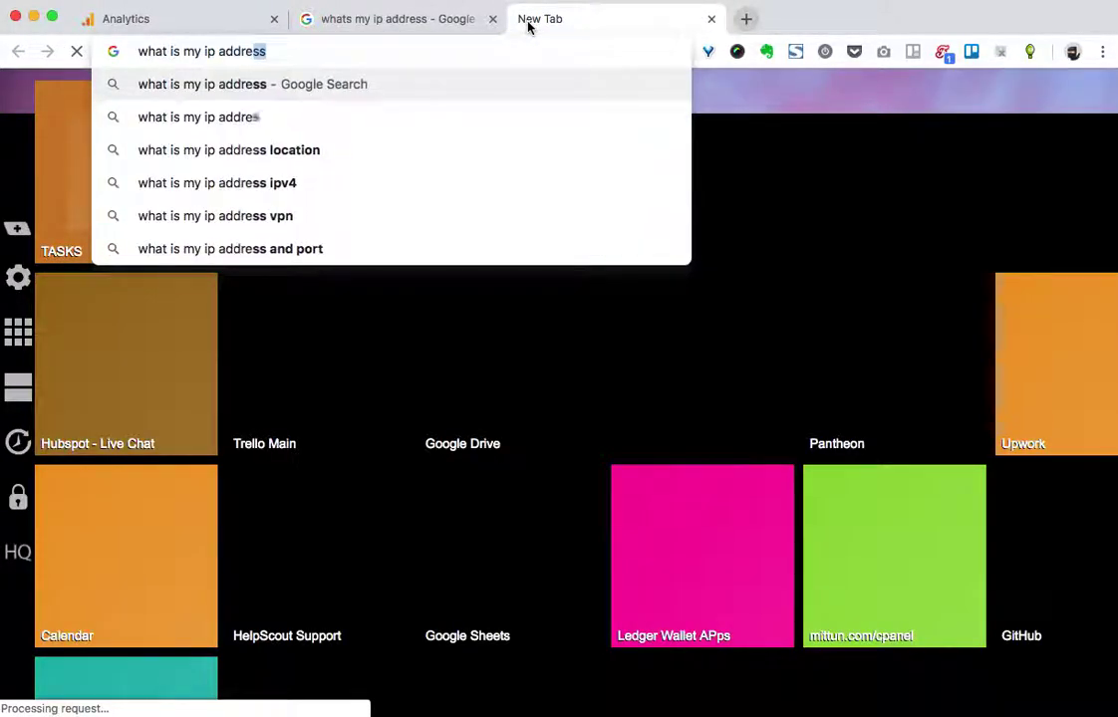
{"action": "key", "text": "Return"}
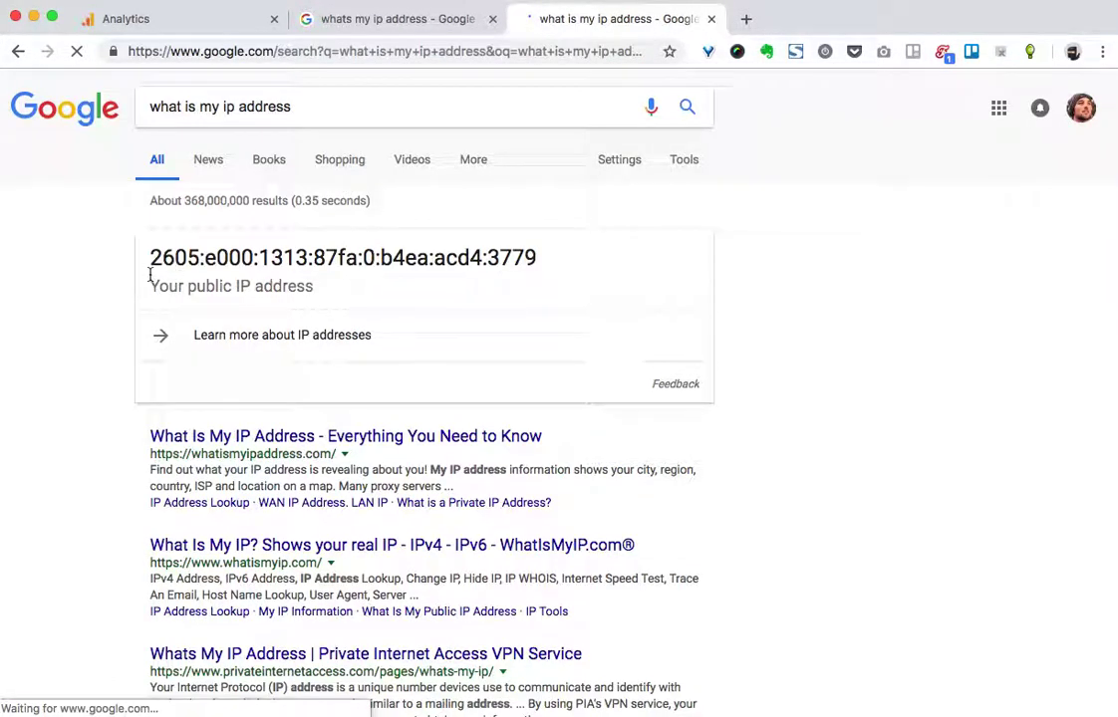
{"action": "left_click_drag", "start_coordinate": [154, 257], "coordinate": [543, 259]}
{"action": "key", "text": "super+c"}
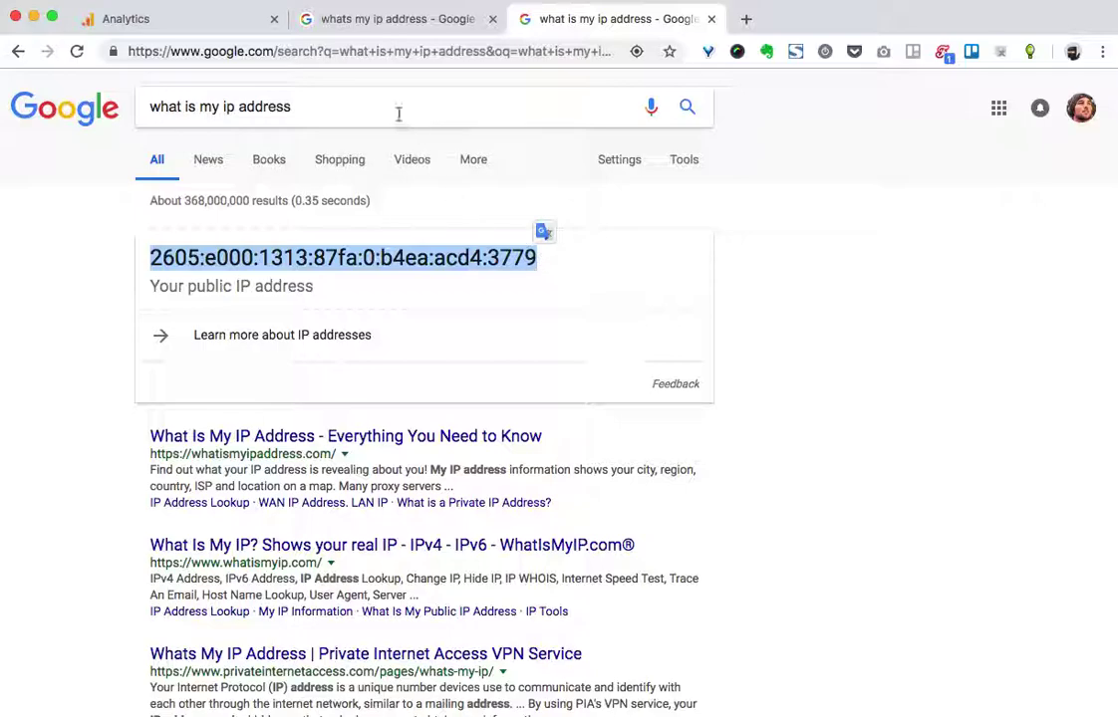
{"action": "left_click", "coordinate": [169, 20]}
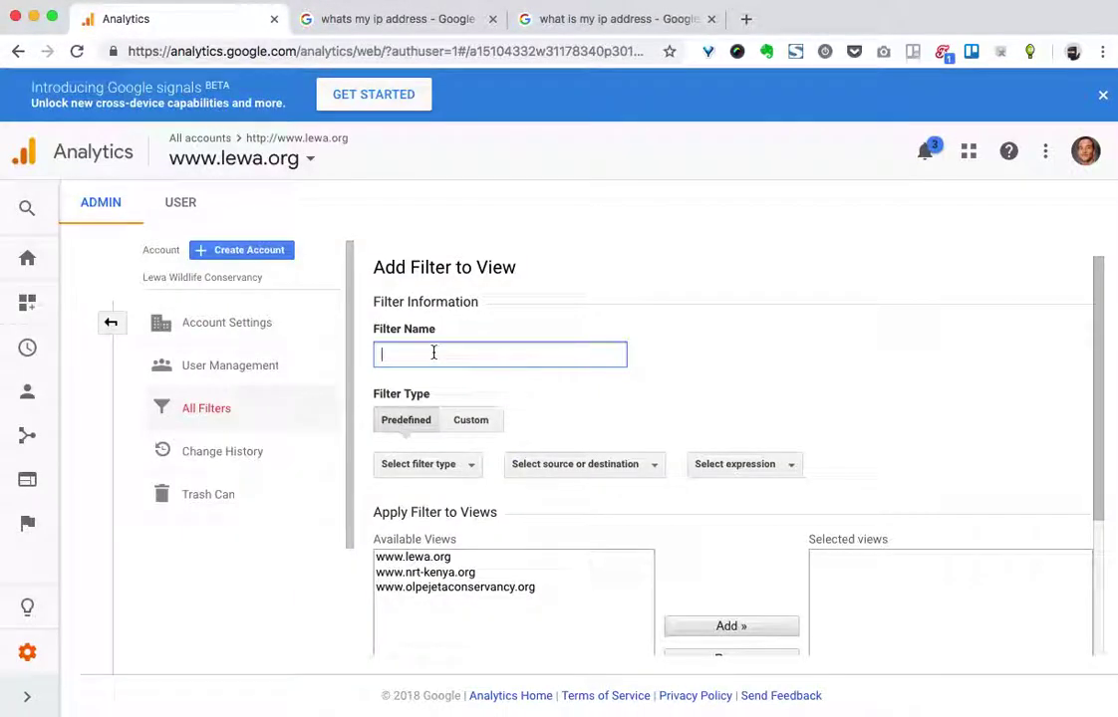
Step: Enter the filter name as the pasted IP plus '— (10-3-2018 - Santa Monica)'
{"action": "key", "text": "super+v"}
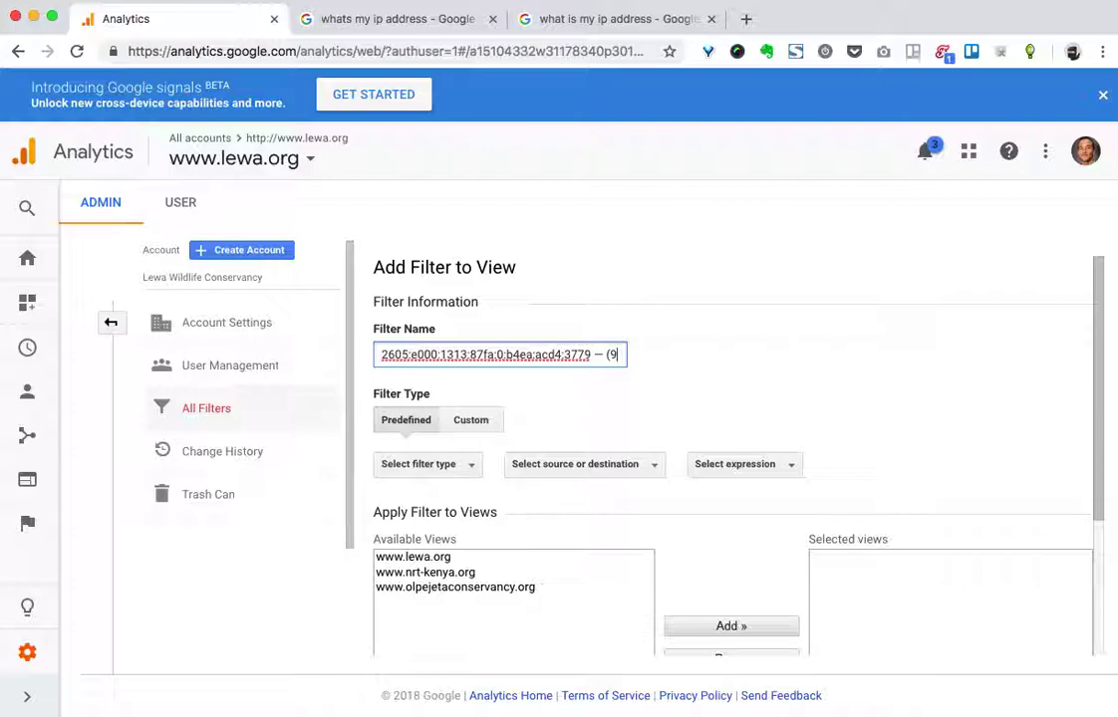
{"action": "type", "text": "— (10"}
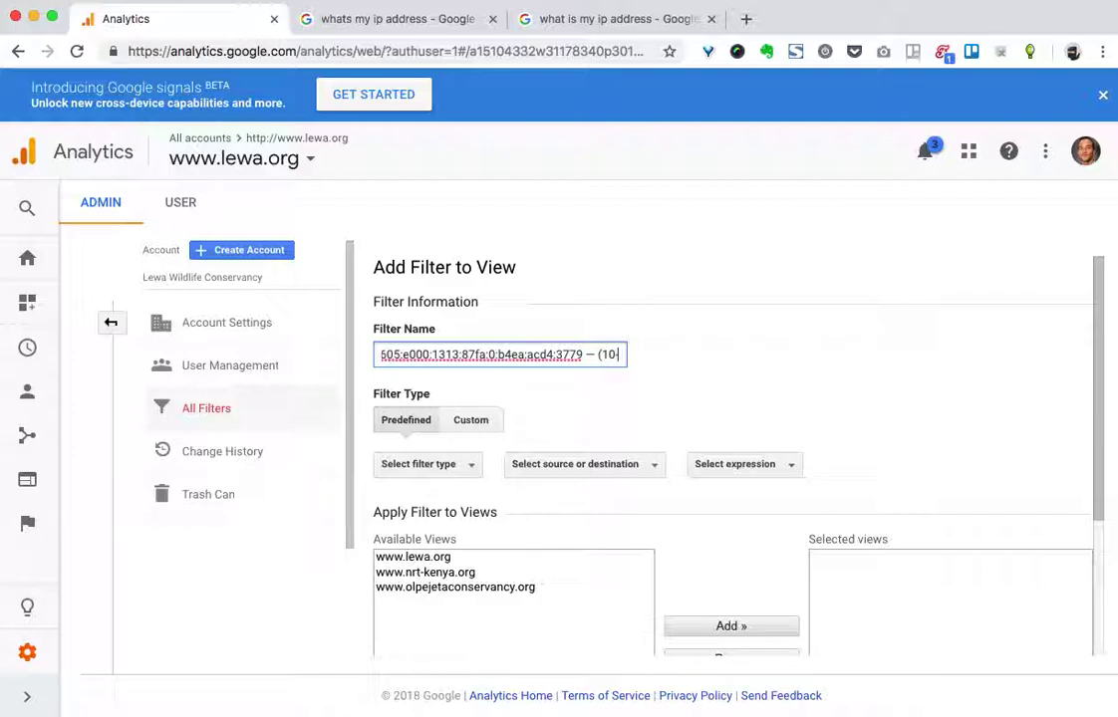
{"action": "type", "text": "-3-2018"}
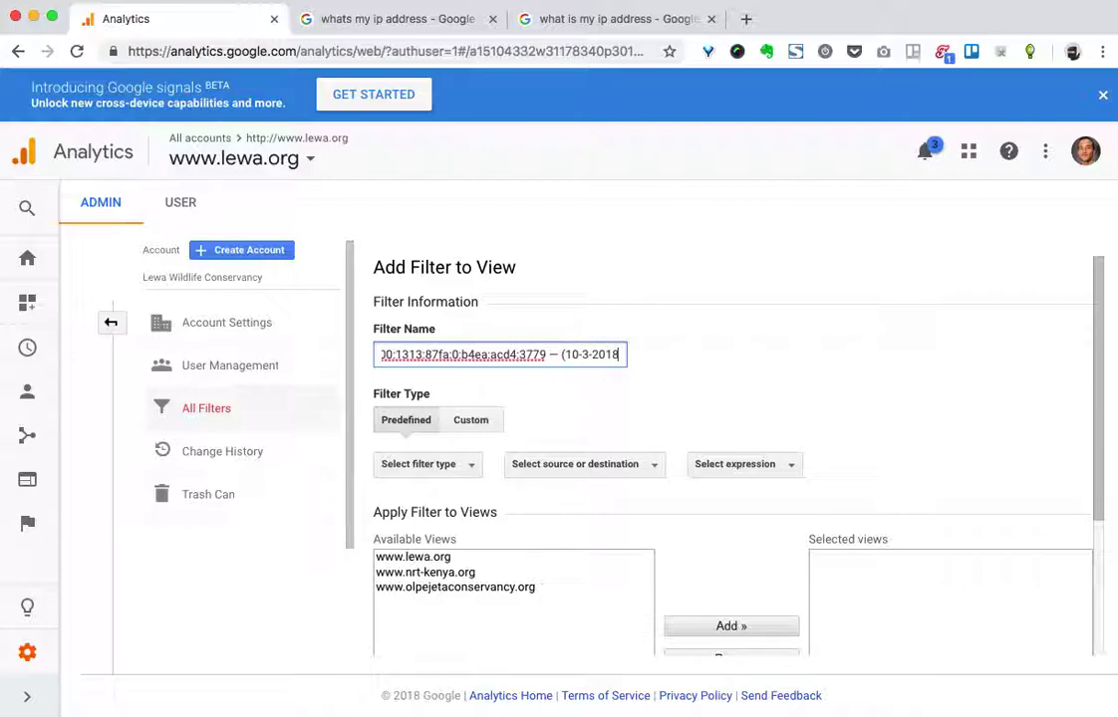
{"action": "type", "text": " - Santa Monica"}
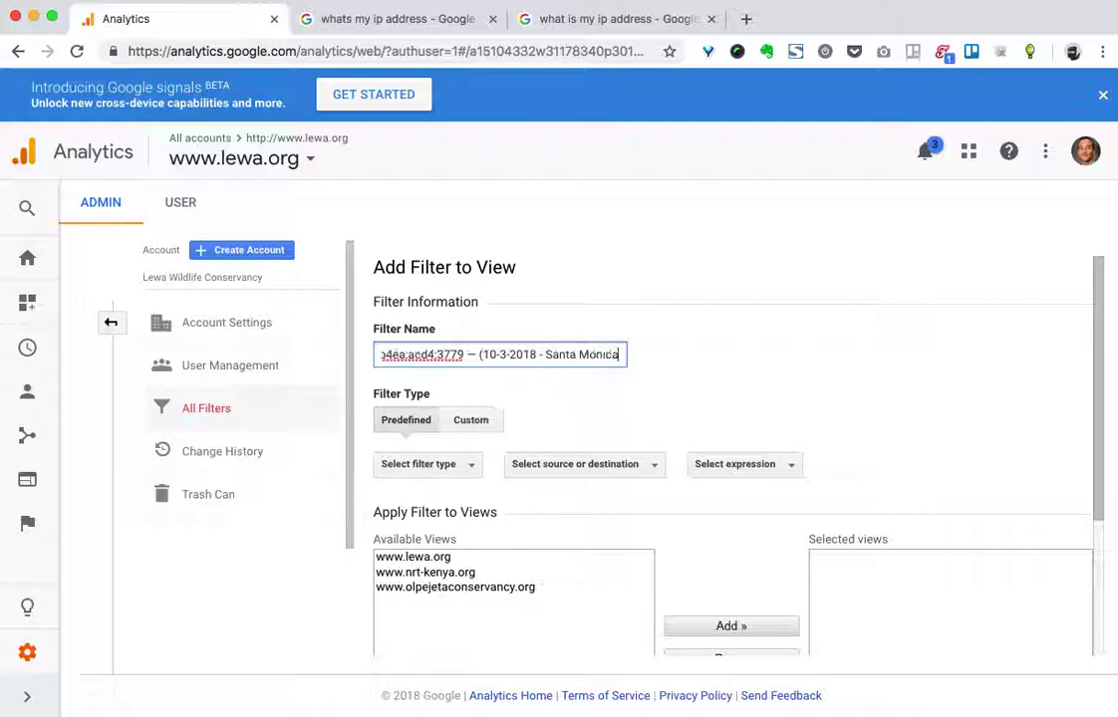
{"action": "type", "text": ")"}
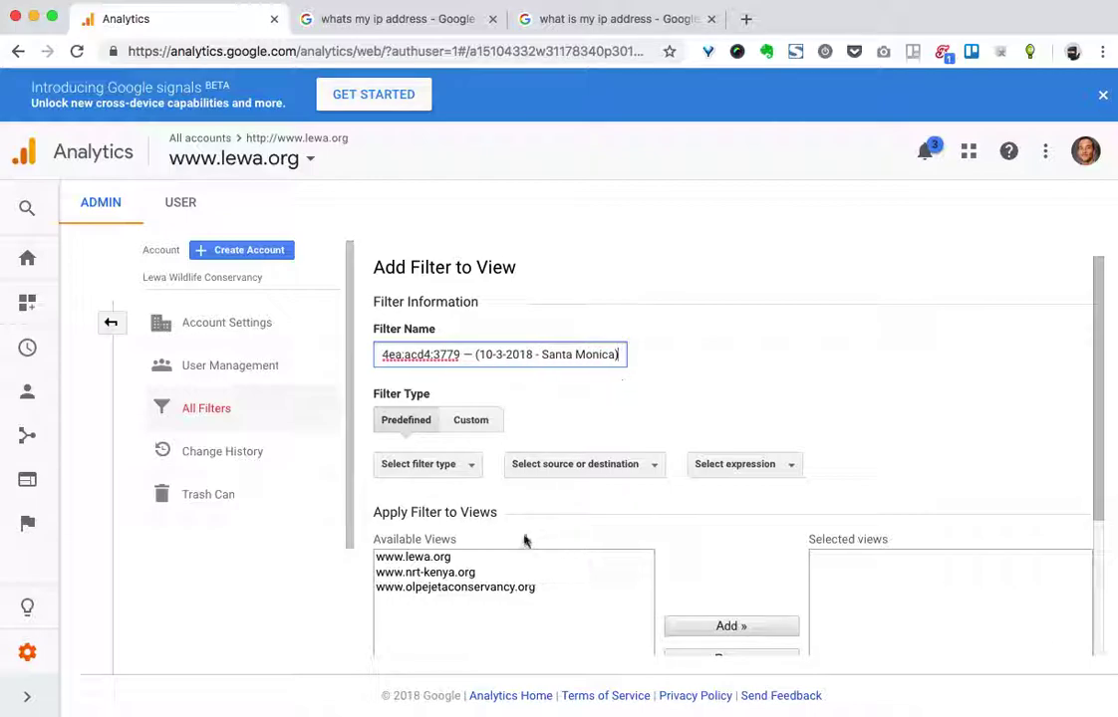
Step: Set the filter to Exclude traffic from IP addresses equal to the pasted public IP
{"action": "left_click", "coordinate": [448, 464]}
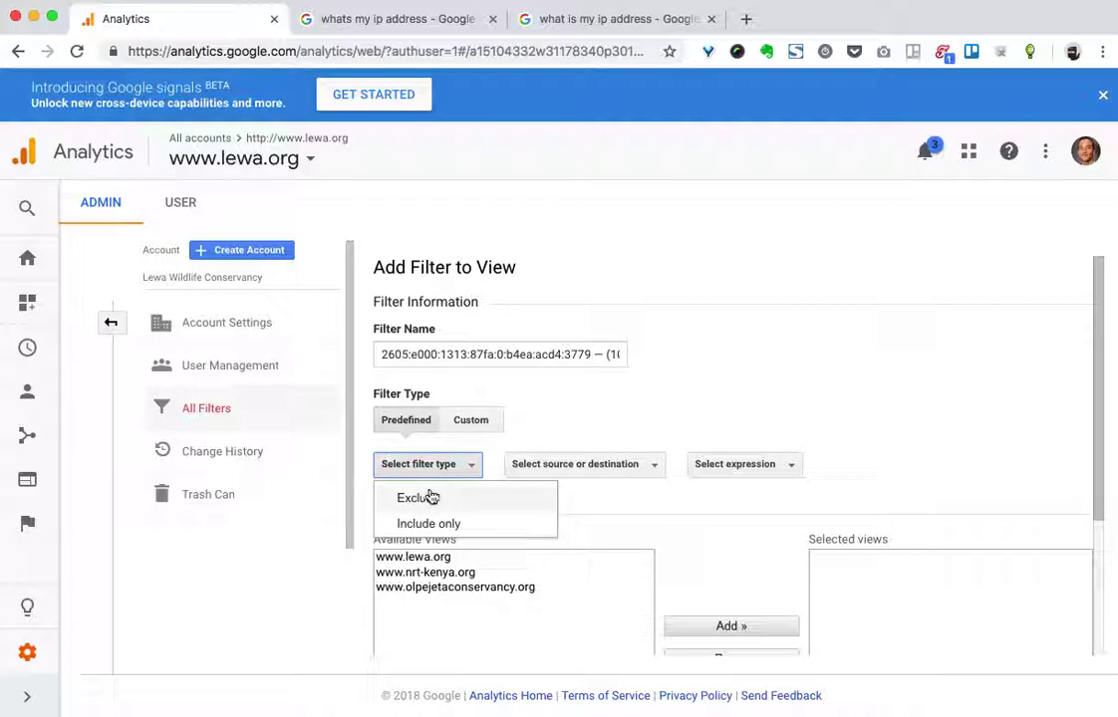
{"action": "left_click", "coordinate": [427, 500]}
{"action": "left_click", "coordinate": [581, 475]}
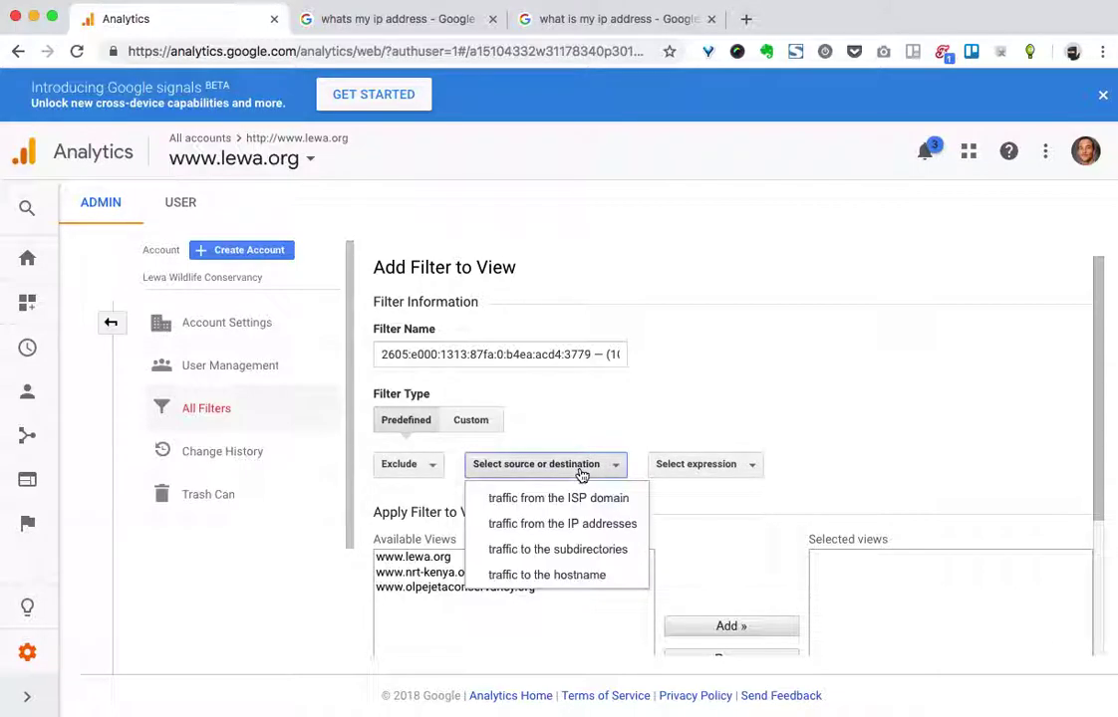
{"action": "left_click", "coordinate": [594, 529]}
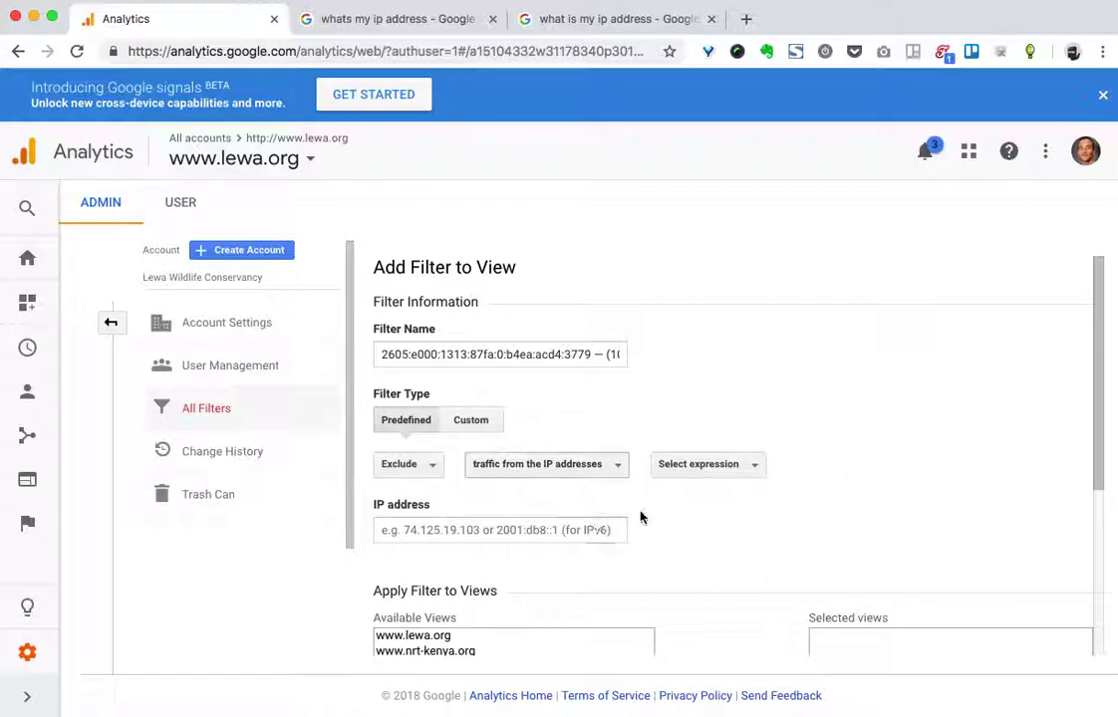
{"action": "left_click", "coordinate": [722, 462]}
{"action": "left_click", "coordinate": [698, 500]}
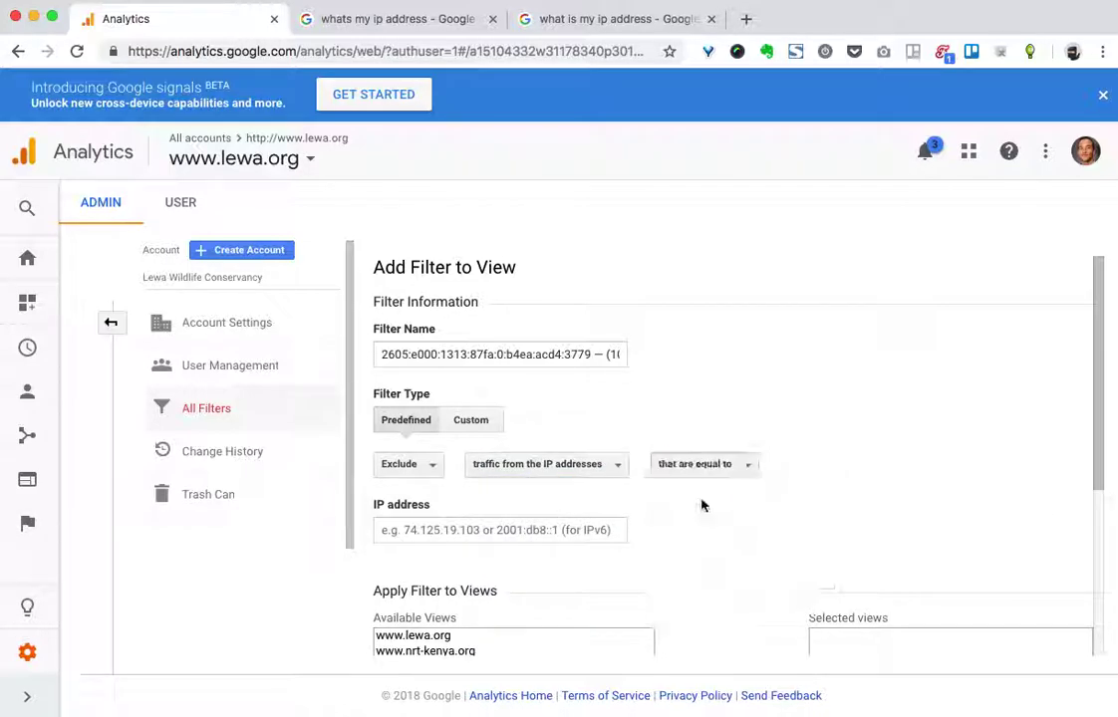
{"action": "left_click", "coordinate": [453, 532]}
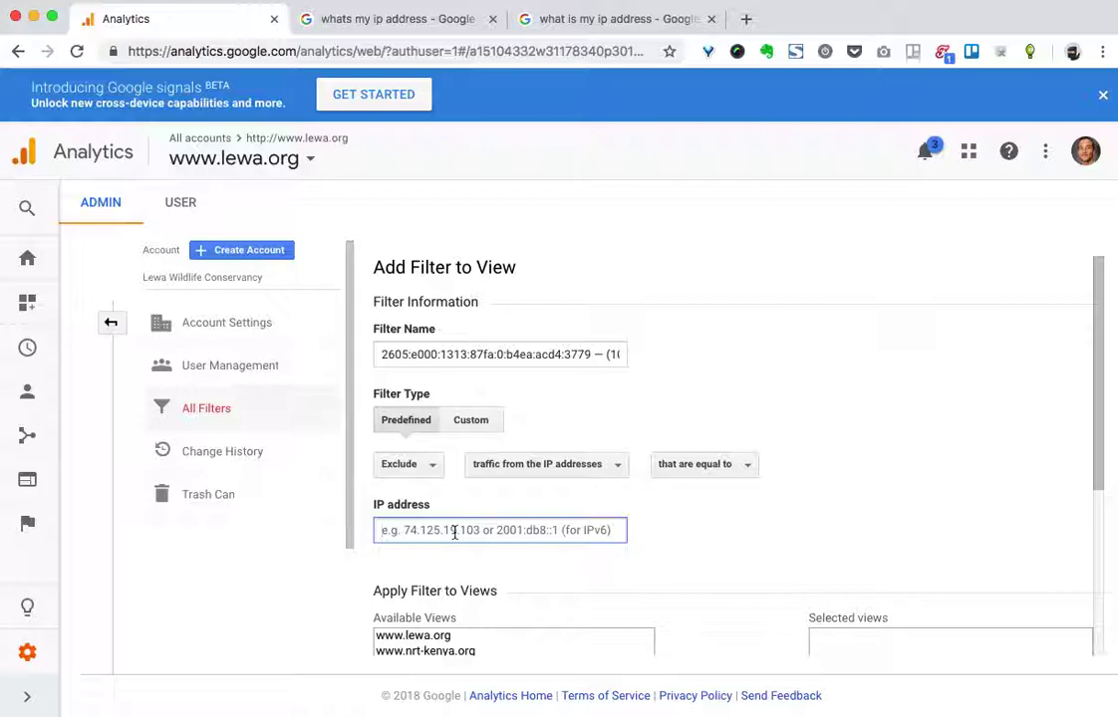
{"action": "key", "text": "super+v"}
{"action": "scroll", "coordinate": [436, 575], "scroll_direction": "down", "scroll_amount": 3}
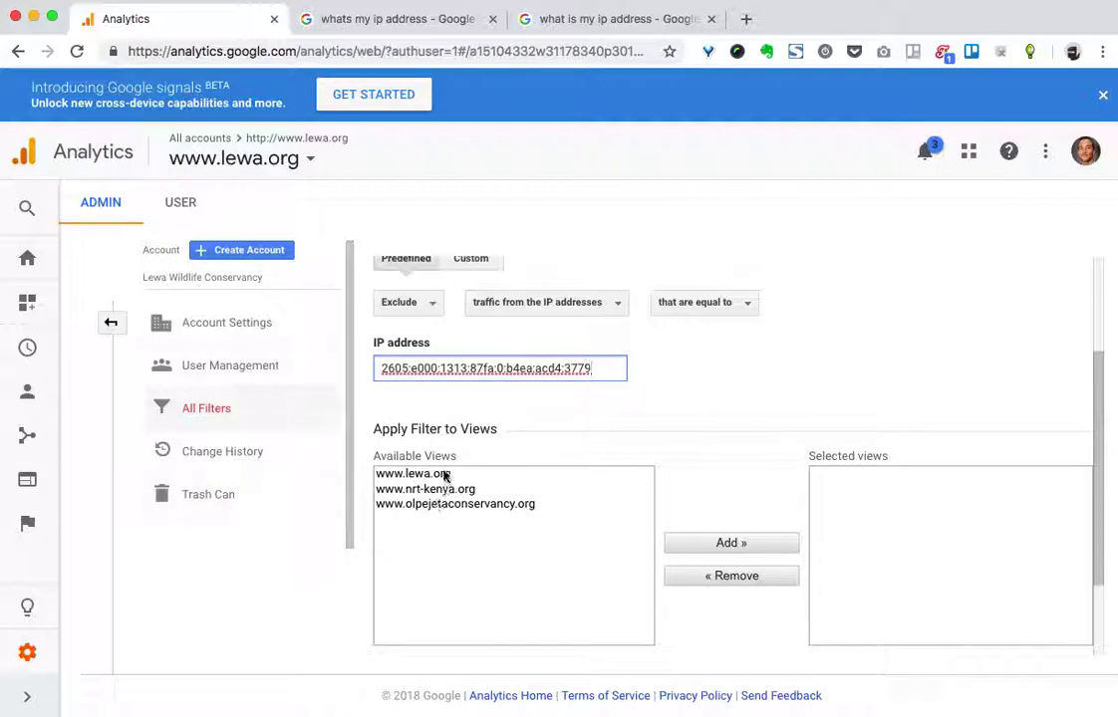
{"action": "left_click_drag", "start_coordinate": [399, 475], "coordinate": [453, 506]}
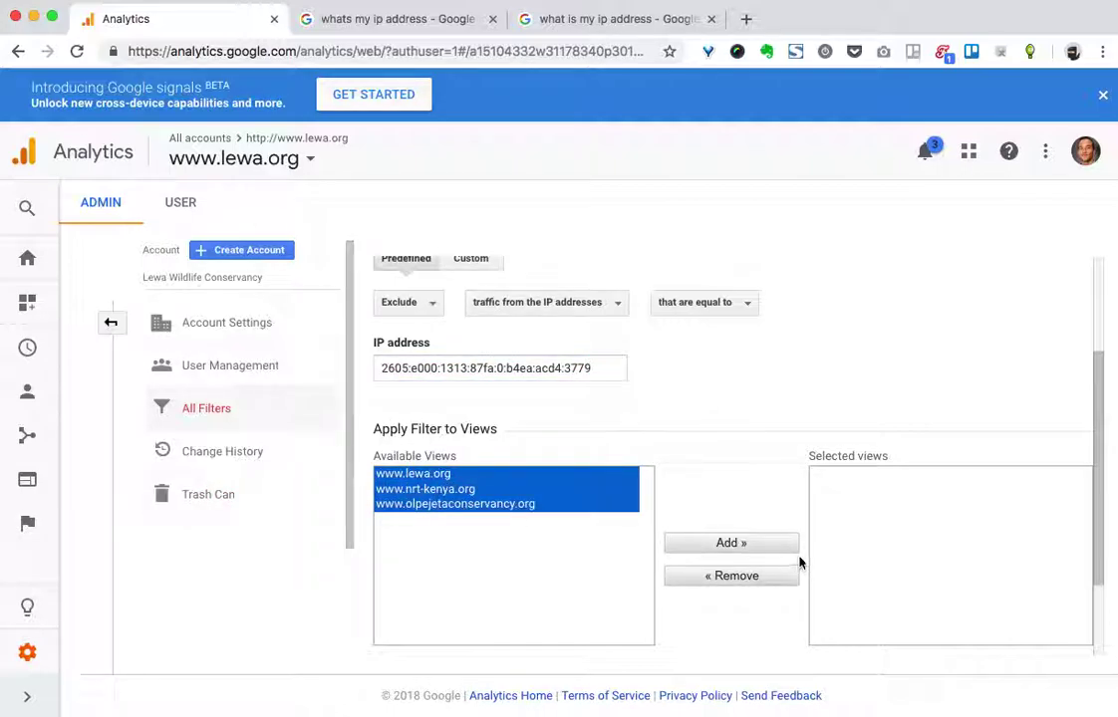
{"action": "left_click", "coordinate": [734, 547]}
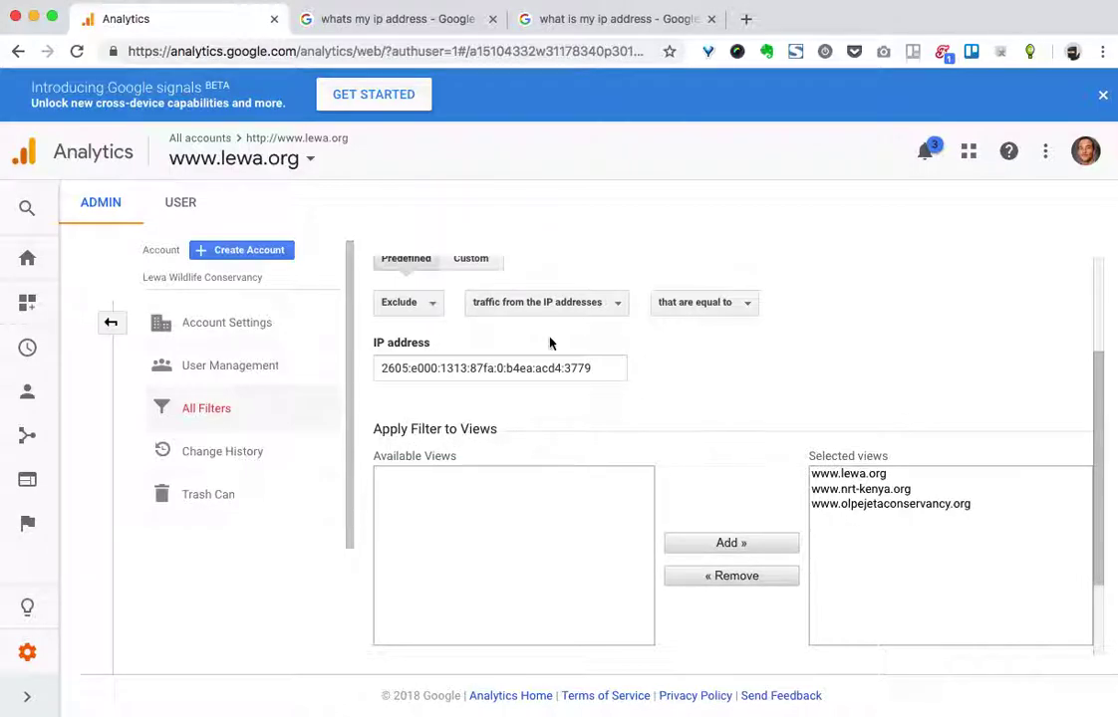
{"action": "left_click", "coordinate": [599, 368]}
{"action": "scroll", "coordinate": [503, 416], "scroll_direction": "up", "scroll_amount": 3}
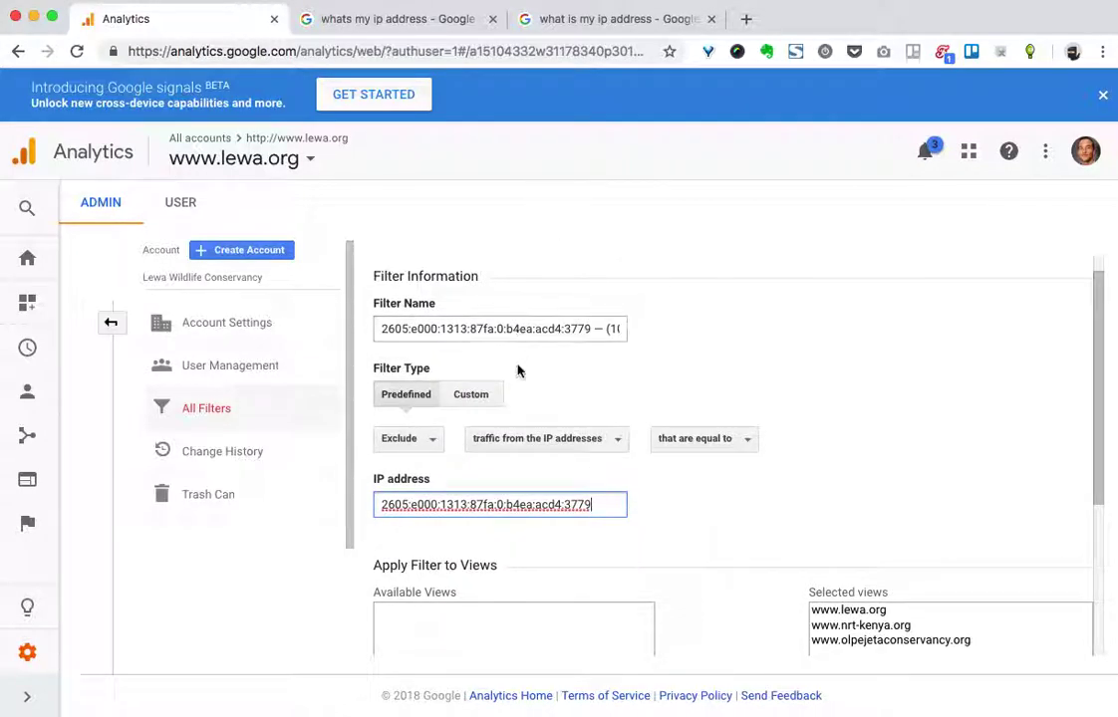
{"action": "scroll", "coordinate": [520, 389], "scroll_direction": "up", "scroll_amount": 1}
{"action": "scroll", "coordinate": [521, 405], "scroll_direction": "down", "scroll_amount": 5}
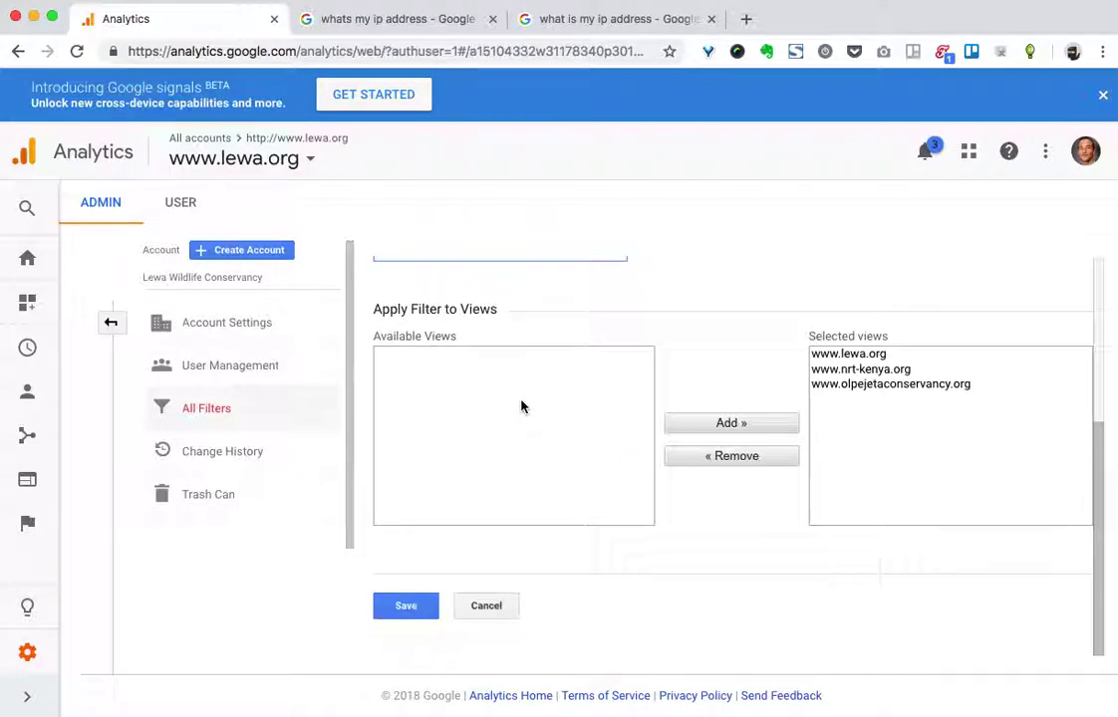
{"action": "scroll", "coordinate": [542, 399], "scroll_direction": "up", "scroll_amount": 2}
{"action": "scroll", "coordinate": [541, 405], "scroll_direction": "down", "scroll_amount": 2}
Step: Save the Santa Monica IP exclude filter and confirm it lists 3 views in All Filters
{"action": "left_click", "coordinate": [411, 611]}
{"action": "scroll", "coordinate": [491, 519], "scroll_direction": "up", "scroll_amount": 3}
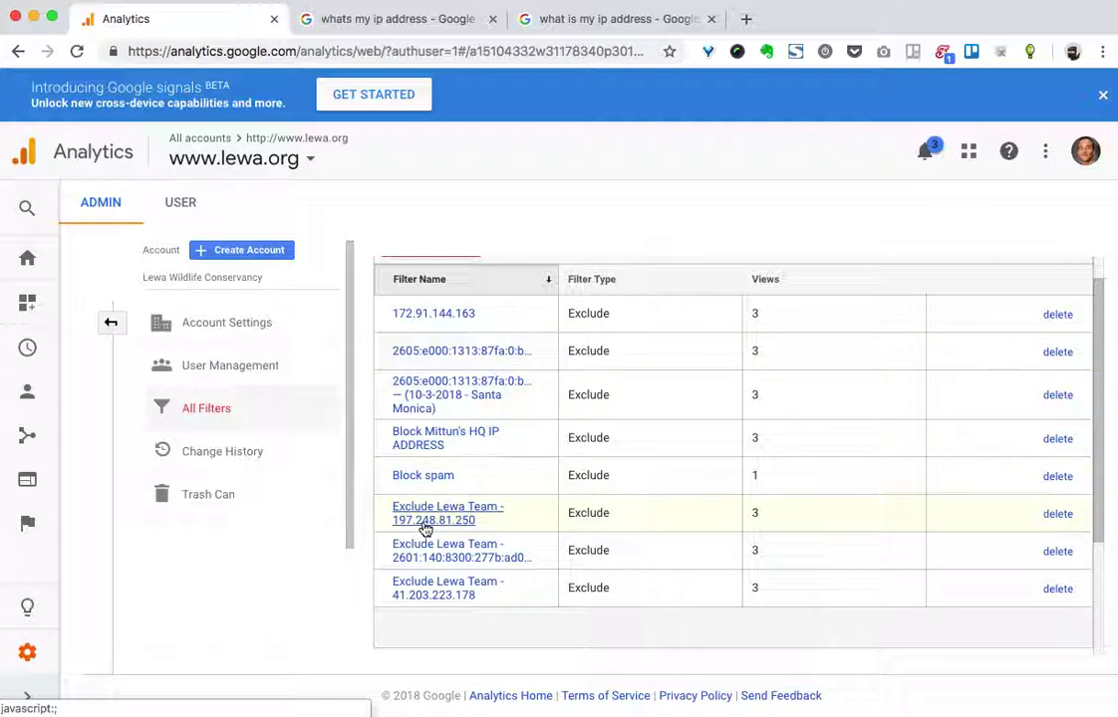
{"action": "scroll", "coordinate": [303, 294], "scroll_direction": "up", "scroll_amount": 1}
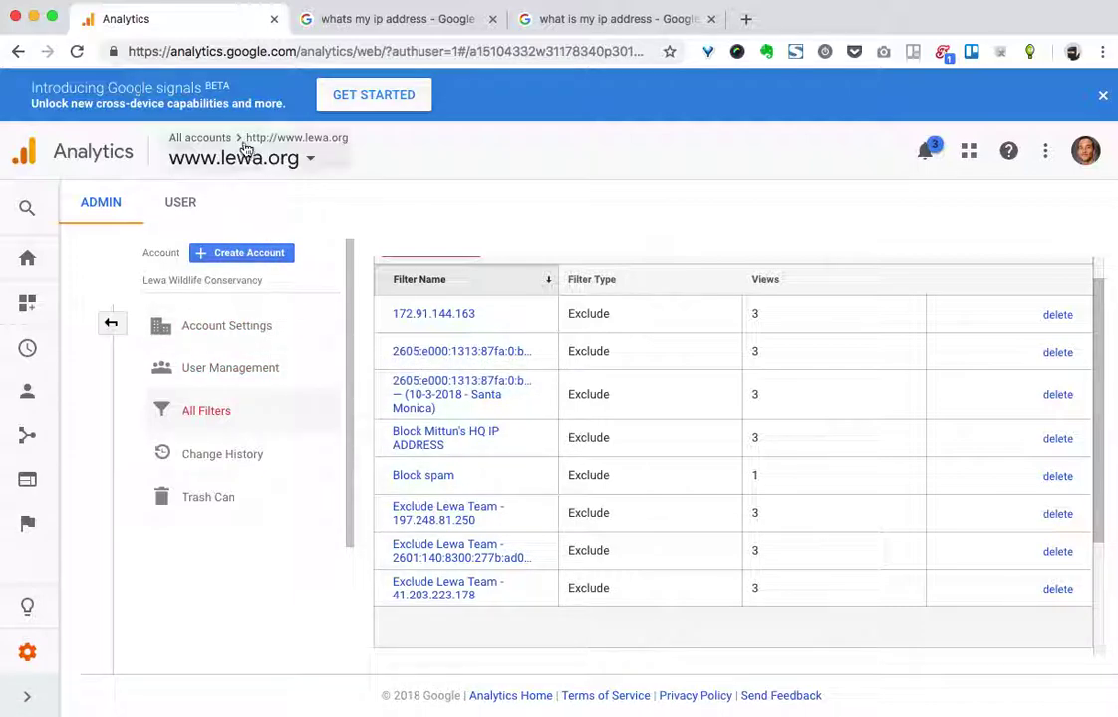
Step: Review the 'Exclude Lewa Team - 197.248.81.250' filter, then return to the Admin overview
{"action": "left_click", "coordinate": [415, 512]}
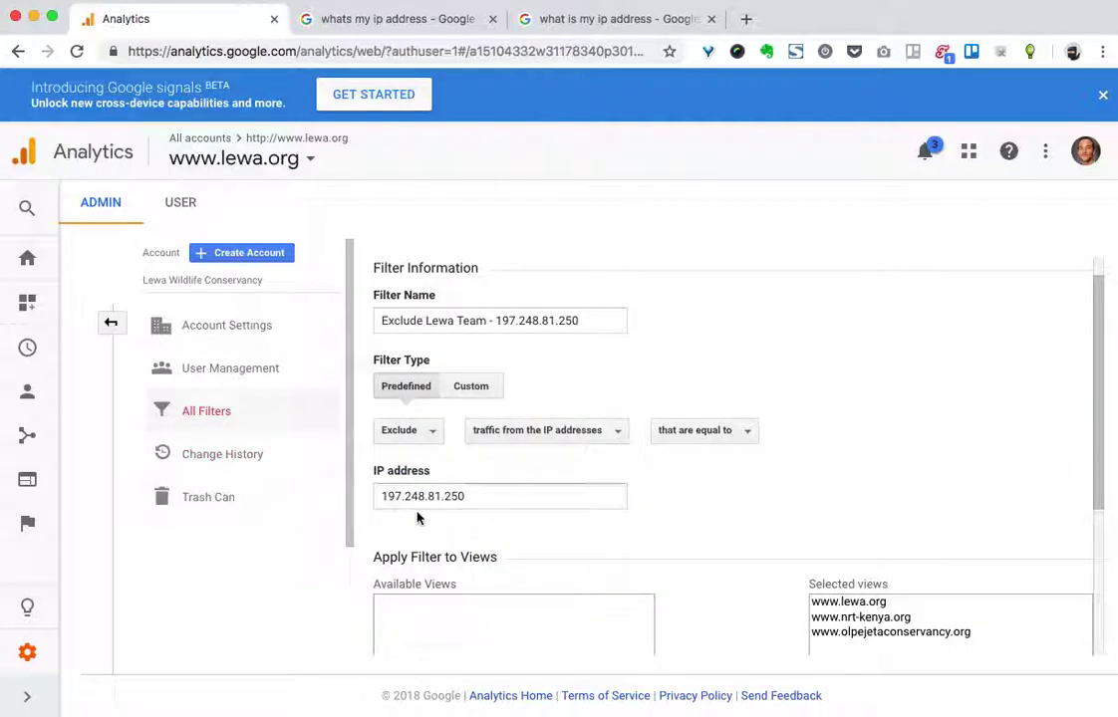
{"action": "scroll", "coordinate": [460, 510], "scroll_direction": "down", "scroll_amount": 2}
{"action": "scroll", "coordinate": [461, 461], "scroll_direction": "up", "scroll_amount": 3}
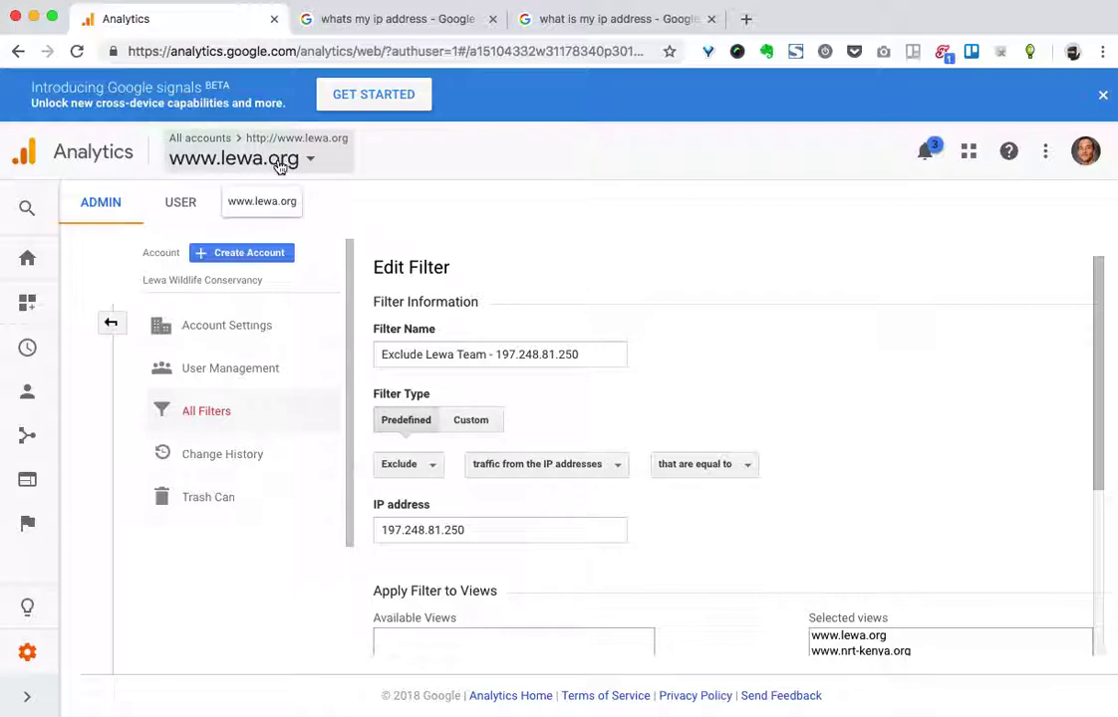
{"action": "left_click", "coordinate": [110, 324]}
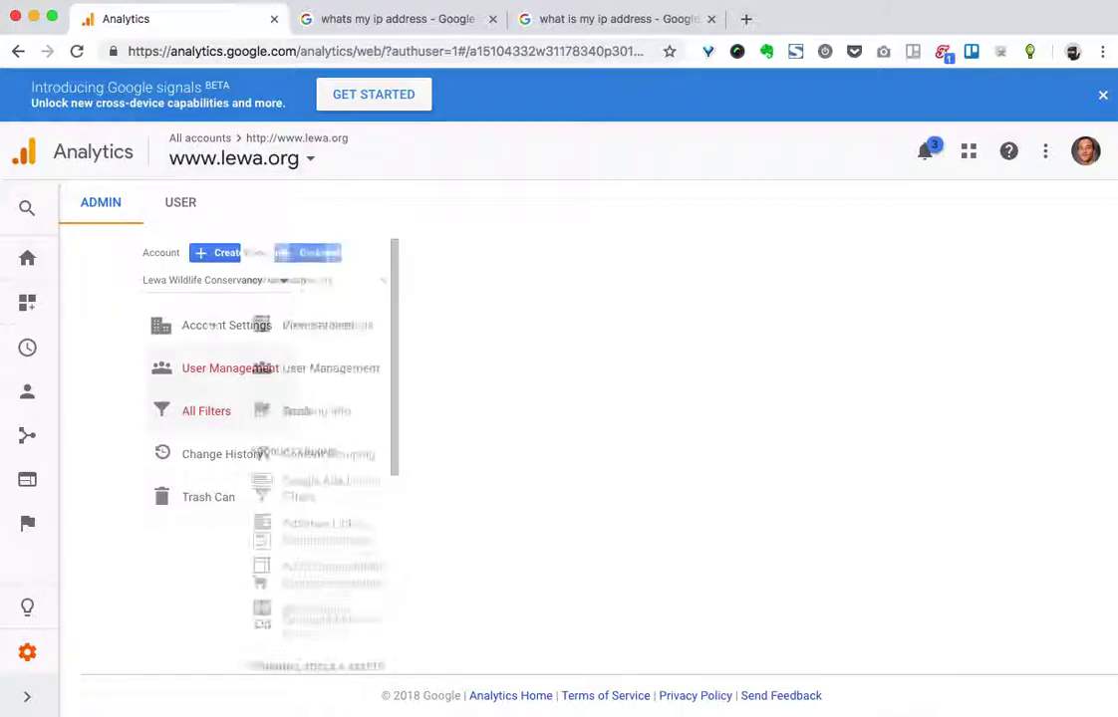